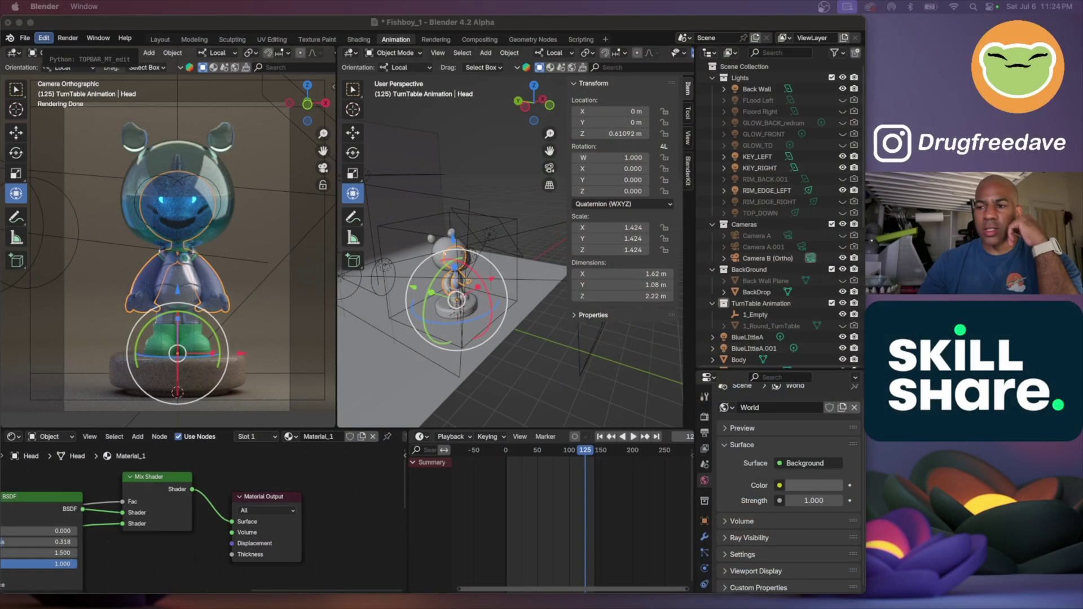
Step: Save Fishboy_1.blend with Cmd+S
scroll(219, 269, "up", 4)
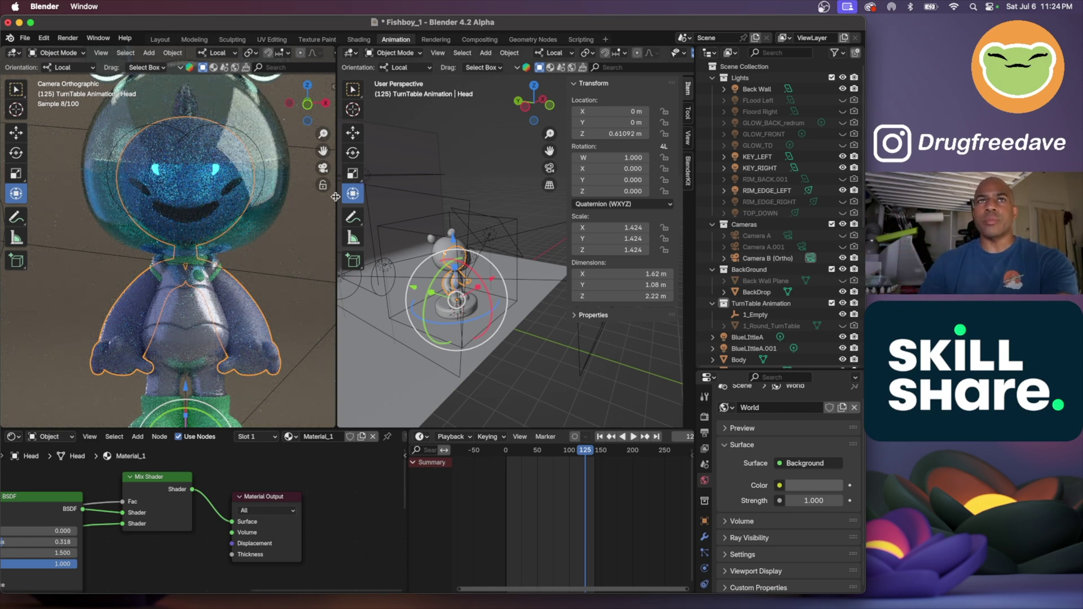
scroll(203, 267, "down", 3)
key("super+s")
Step: Apply the Vert 1080 x 1450 resolution preset in the Output properties
left_click(705, 418)
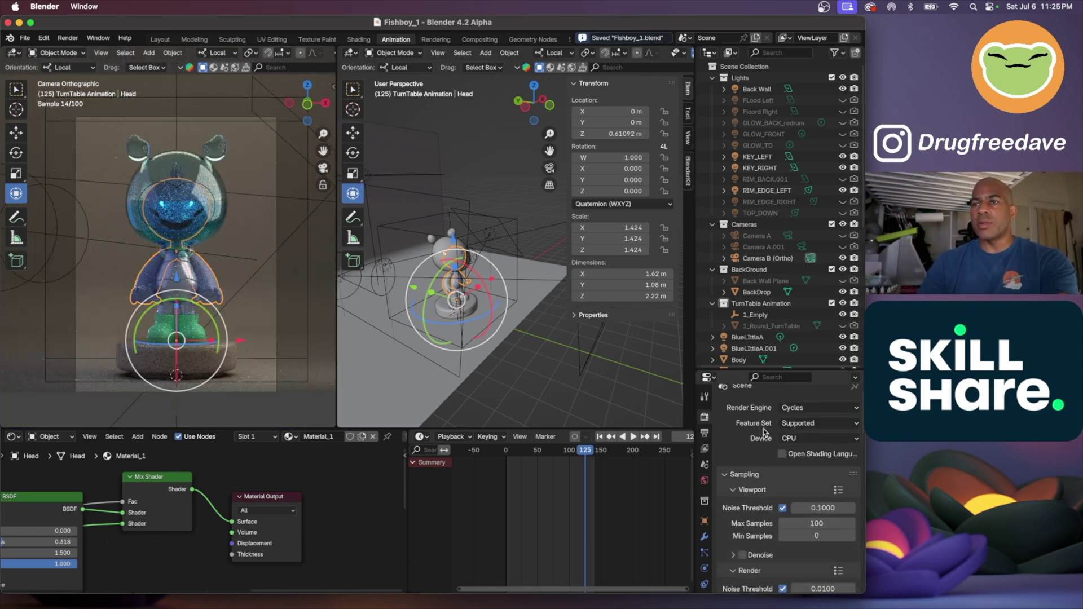
scroll(756, 464, "down", 2)
scroll(756, 464, "down", 2)
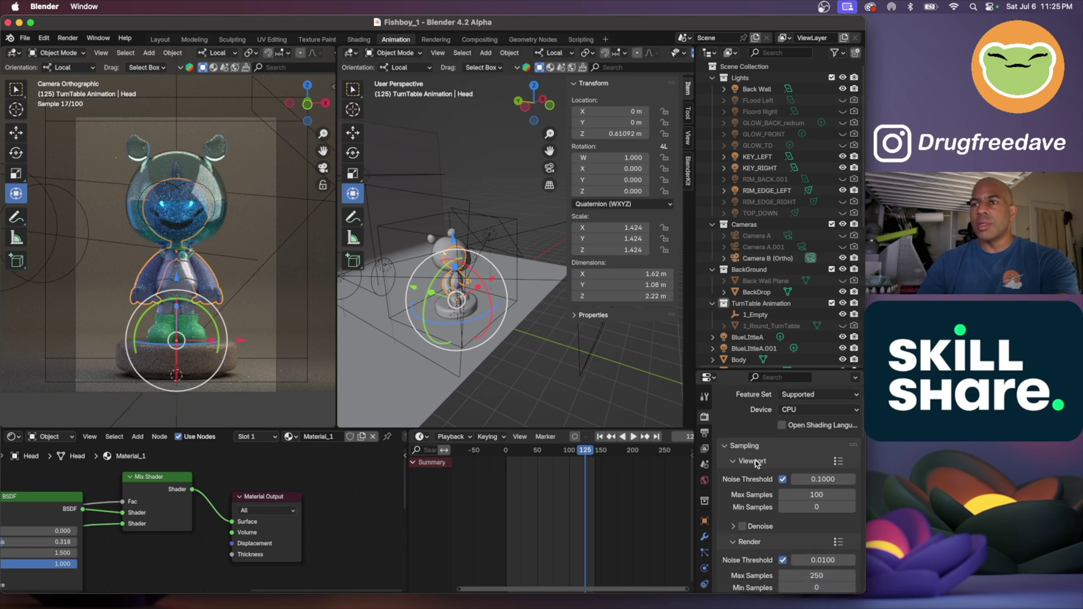
left_click(704, 433)
scroll(740, 452, "up", 2)
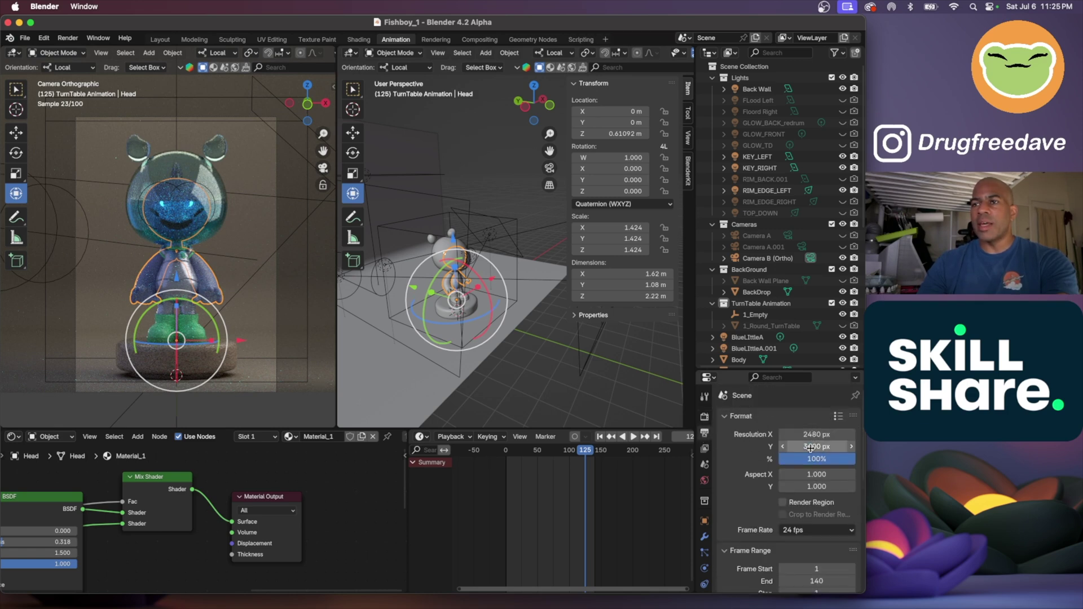
left_click(838, 417)
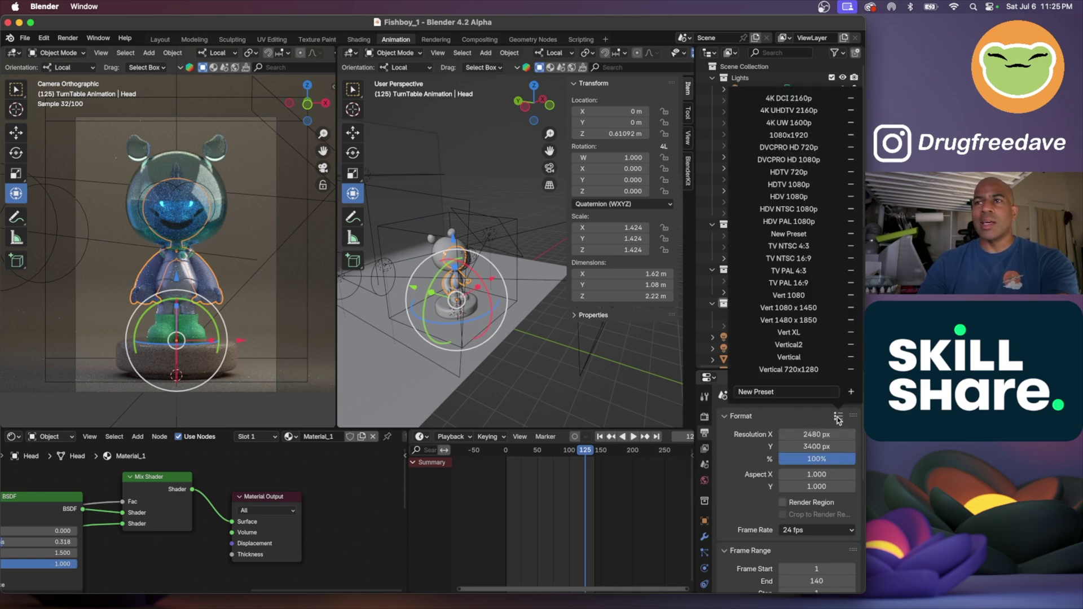
left_click(819, 310)
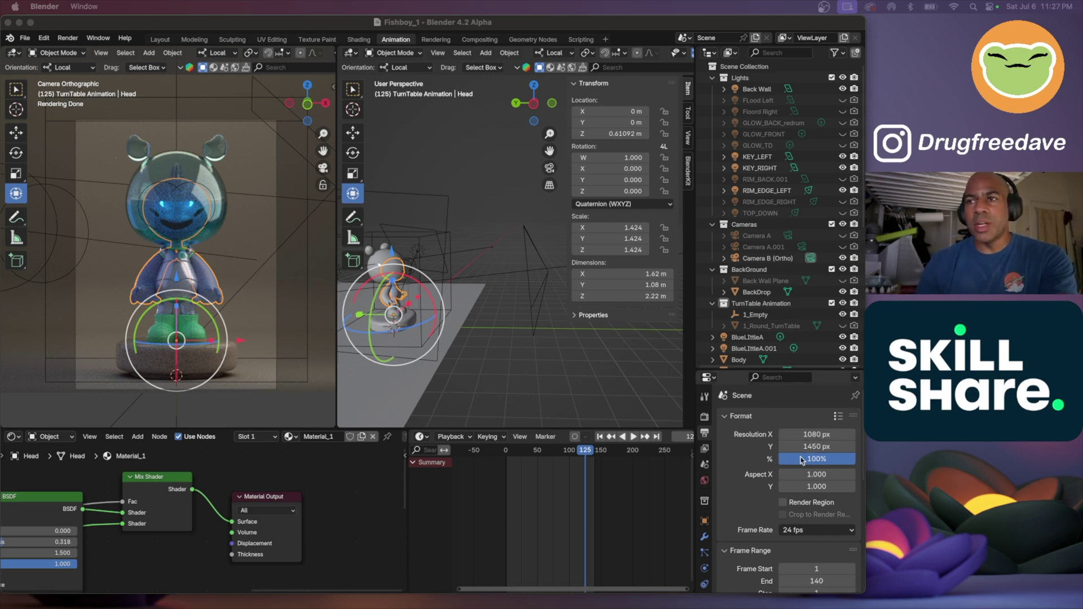
Step: Set the frame rate to 60 fps and preview the earlier render FishBoy_1.png
scroll(761, 505, "down", 3)
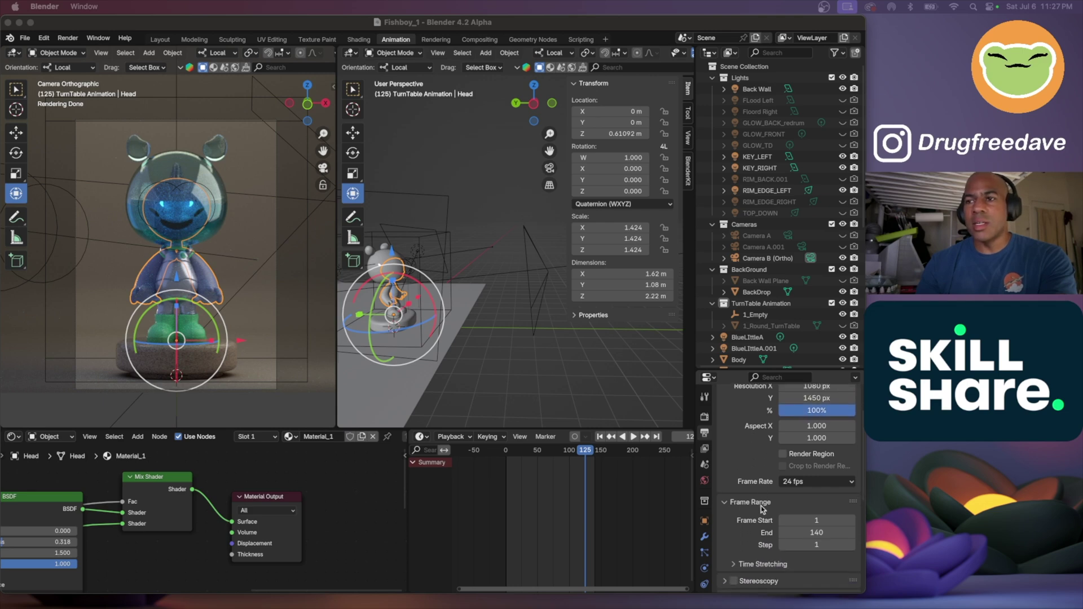
left_click(851, 485)
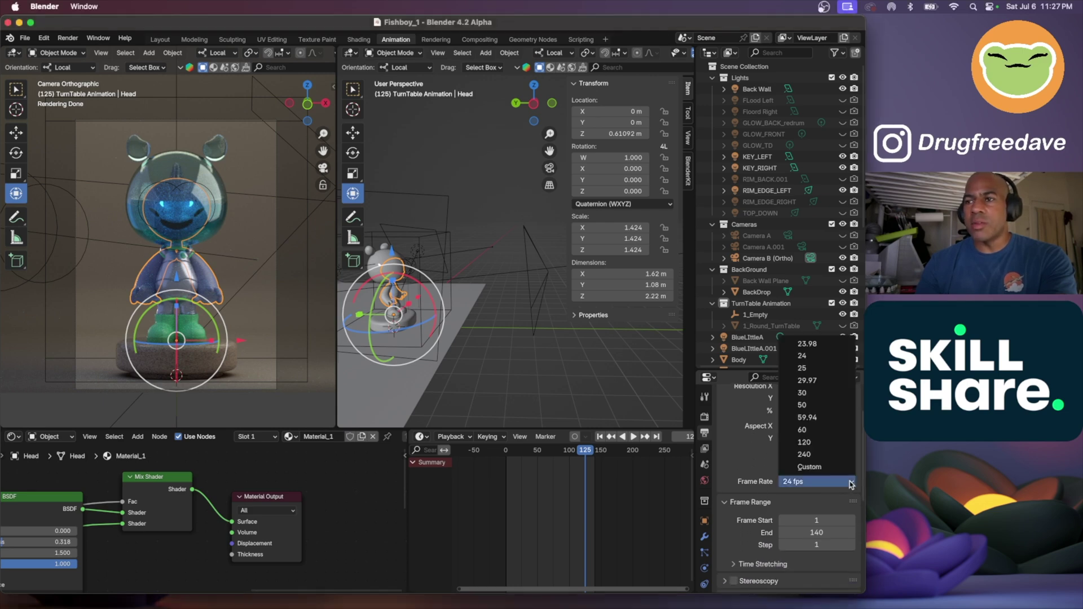
left_click(837, 429)
scroll(837, 429, "down", 10)
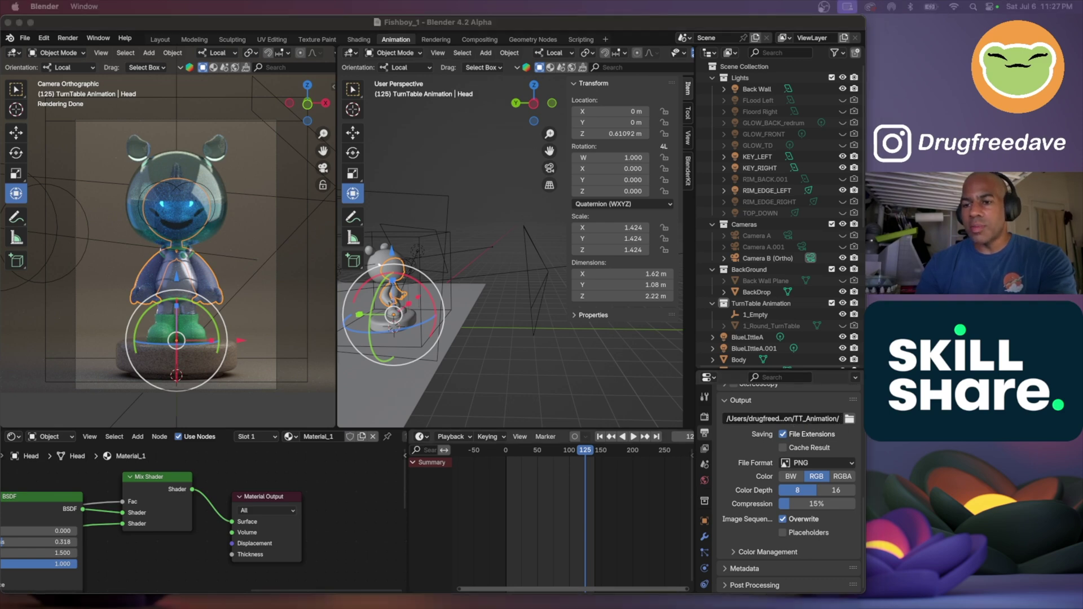
key("space")
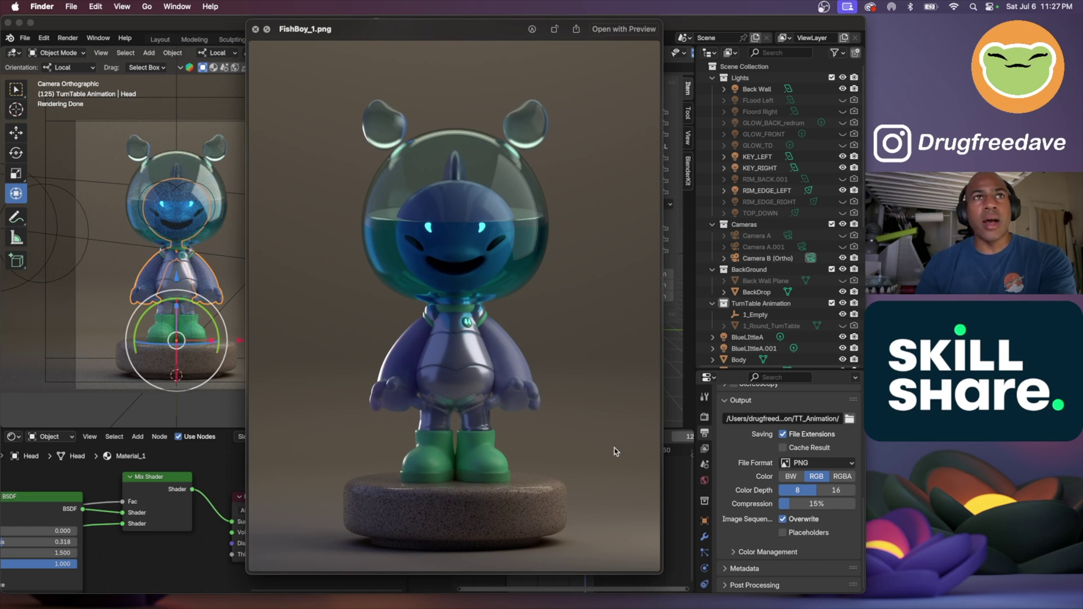
Step: Step through the earlier renders FishBoy_2.png to FishBoy_5.png in the preview
key("Down")
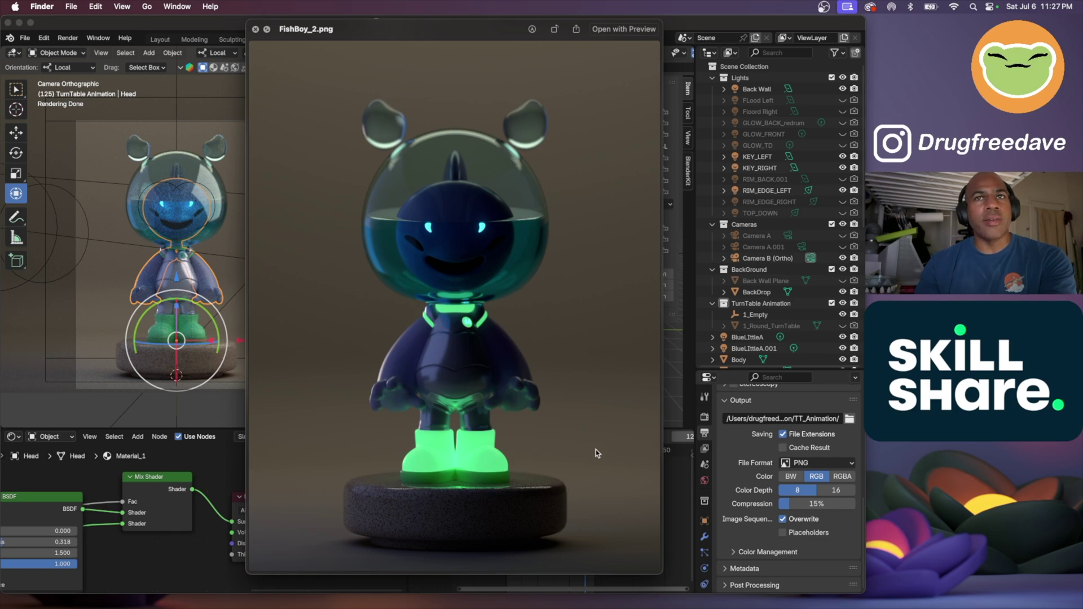
key("Down")
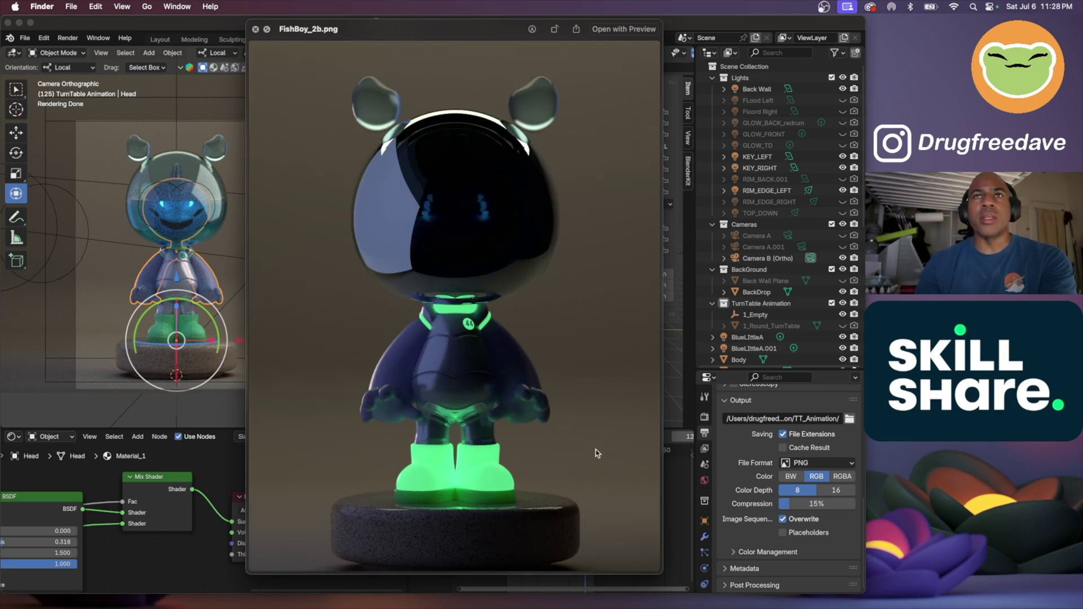
key("Down")
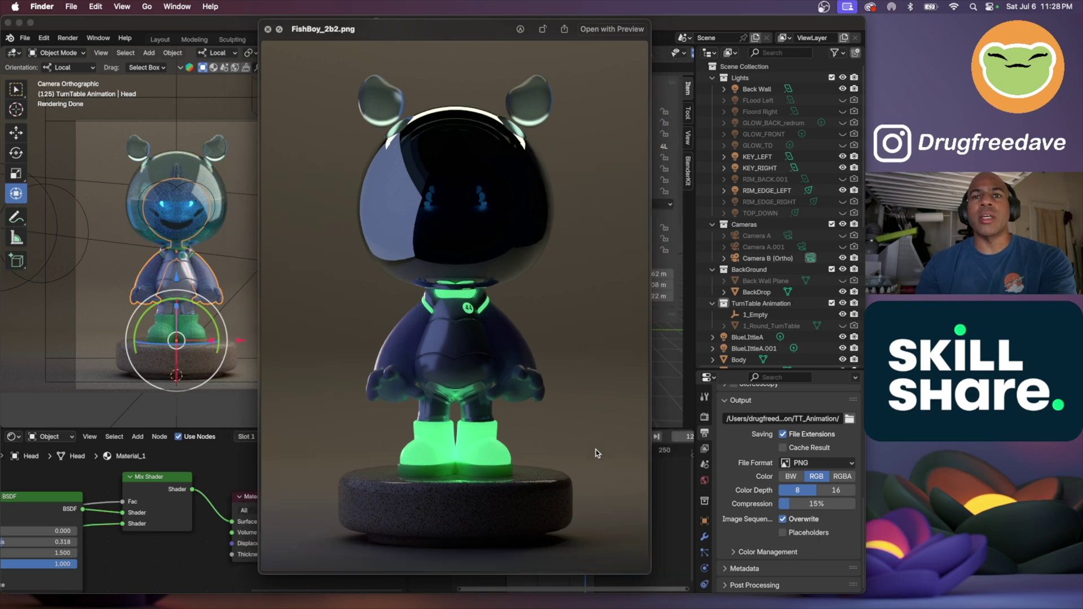
key("Down")
key("Down")
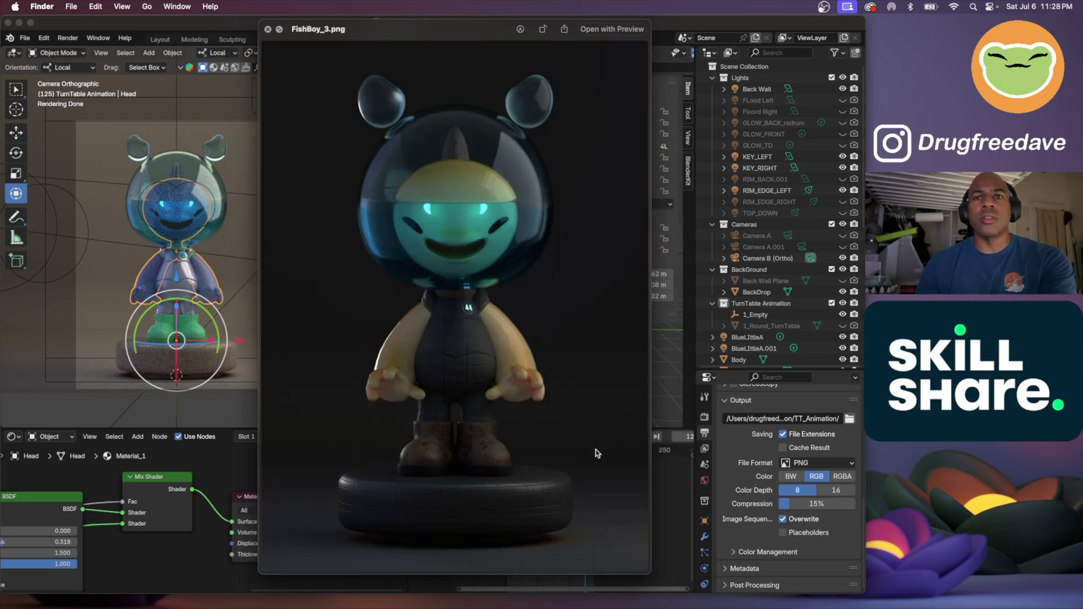
key("Down")
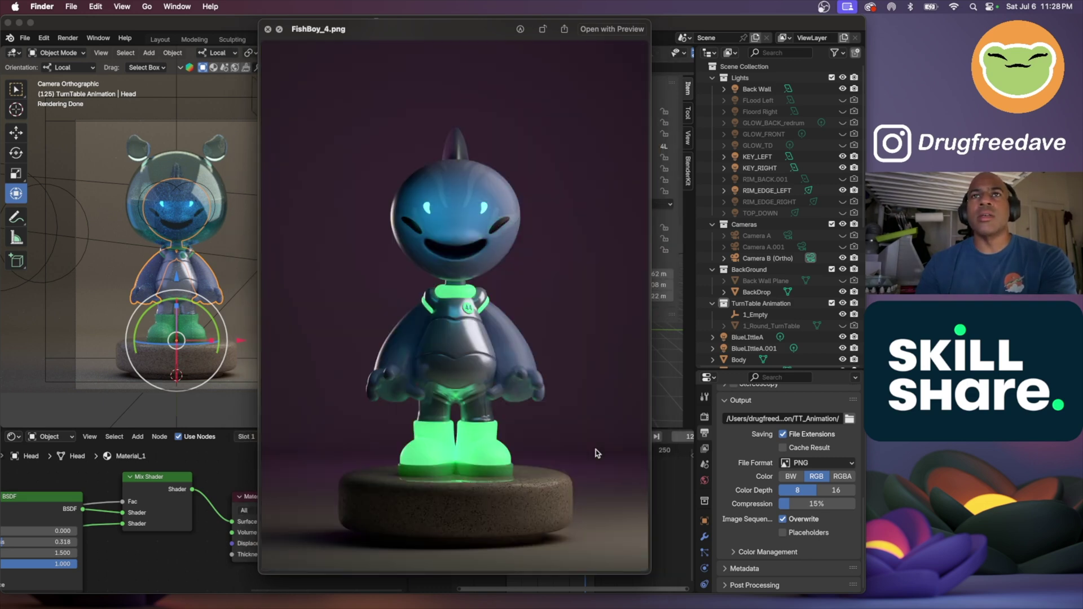
key("Down")
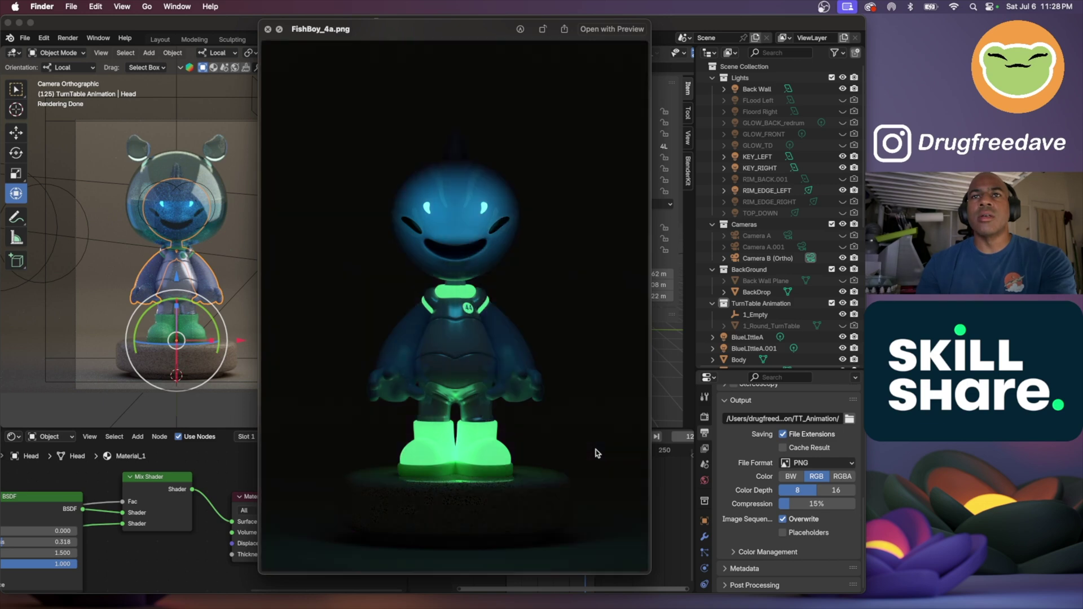
key("Down")
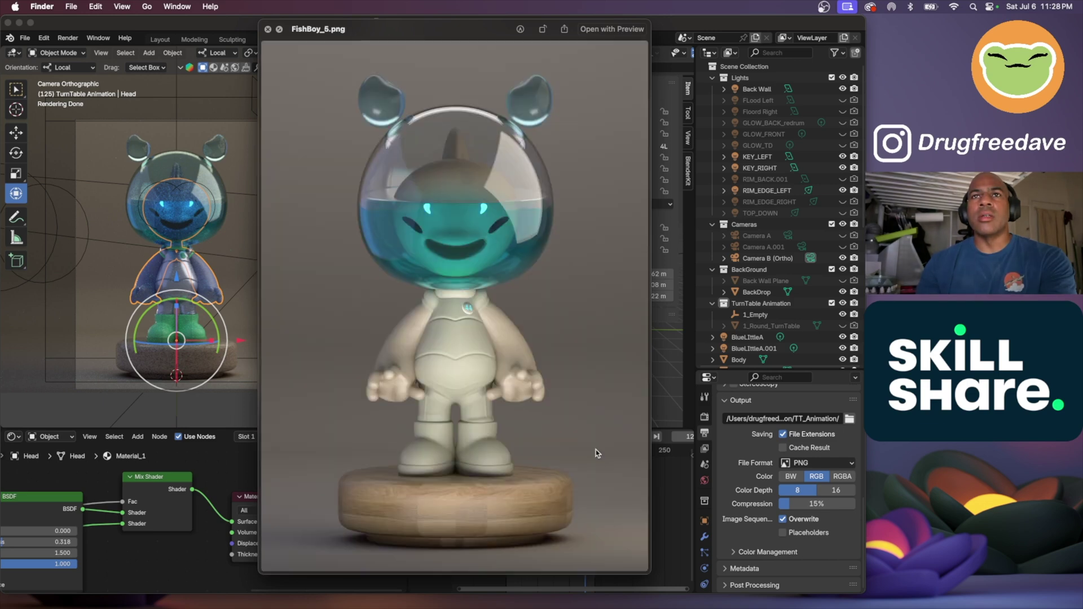
key("Down")
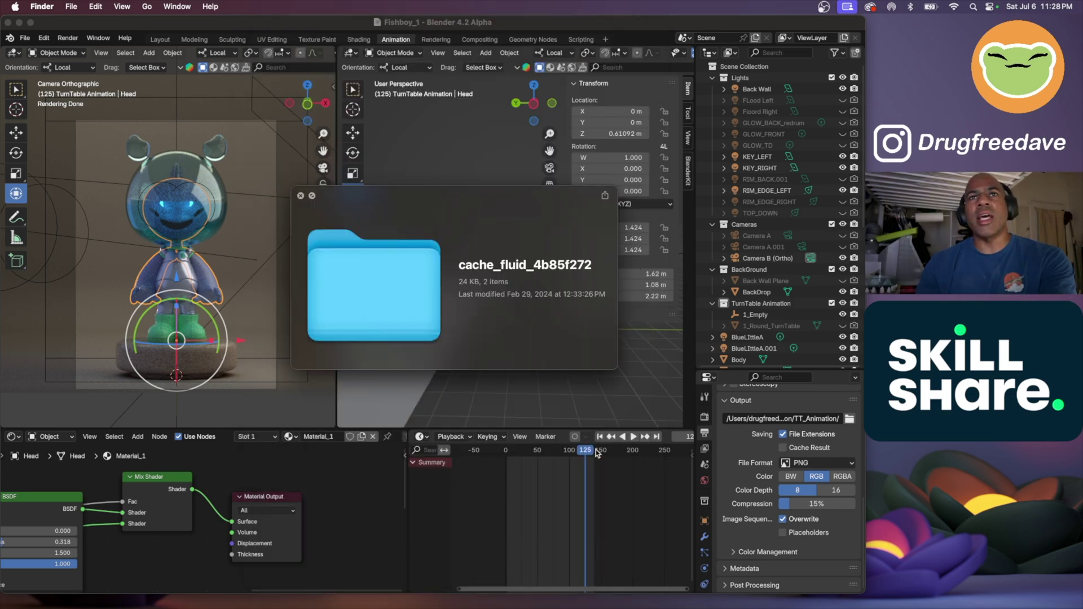
Step: Close the preview and narrow the camera viewport so the perspective view gets more room
left_click(301, 197)
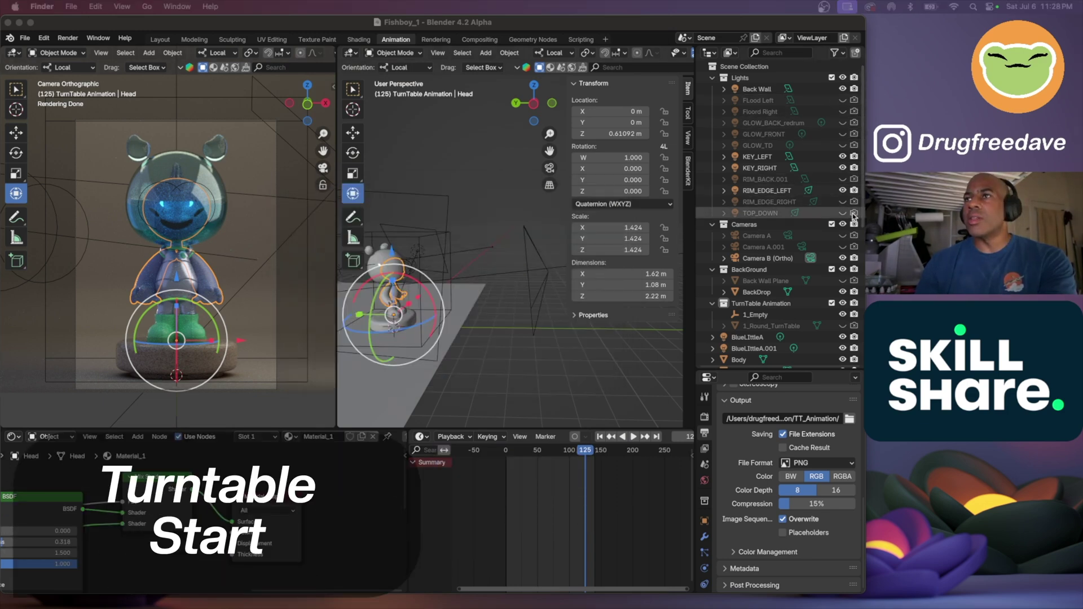
scroll(853, 216, "down", 6)
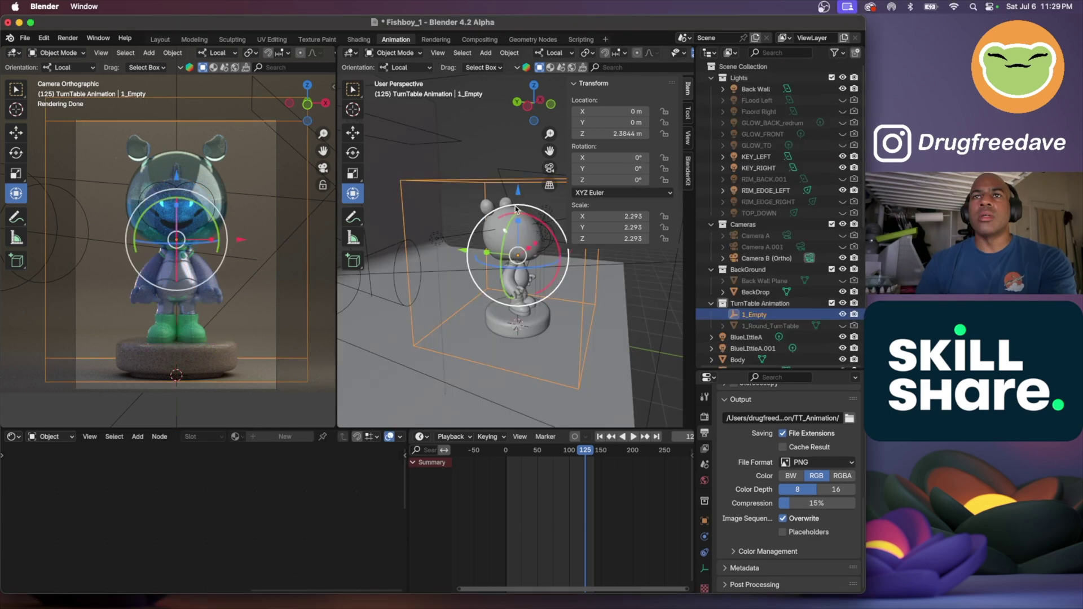
middle_click_drag(429, 248, 402, 252)
left_click_drag(334, 276, 302, 276)
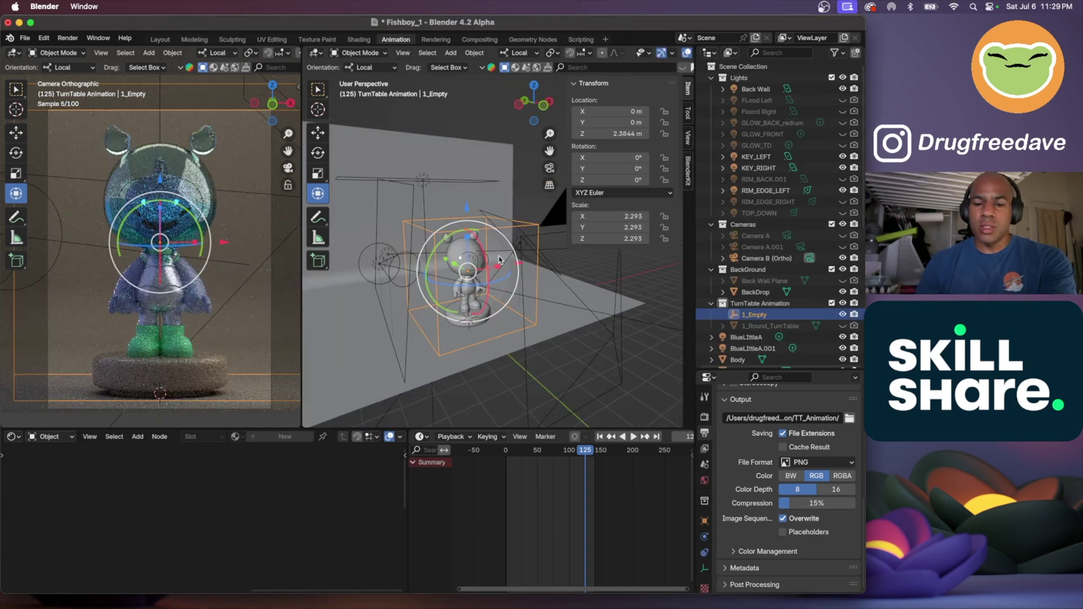
Step: Add a cube-shaped empty to the scene
key("shift+a")
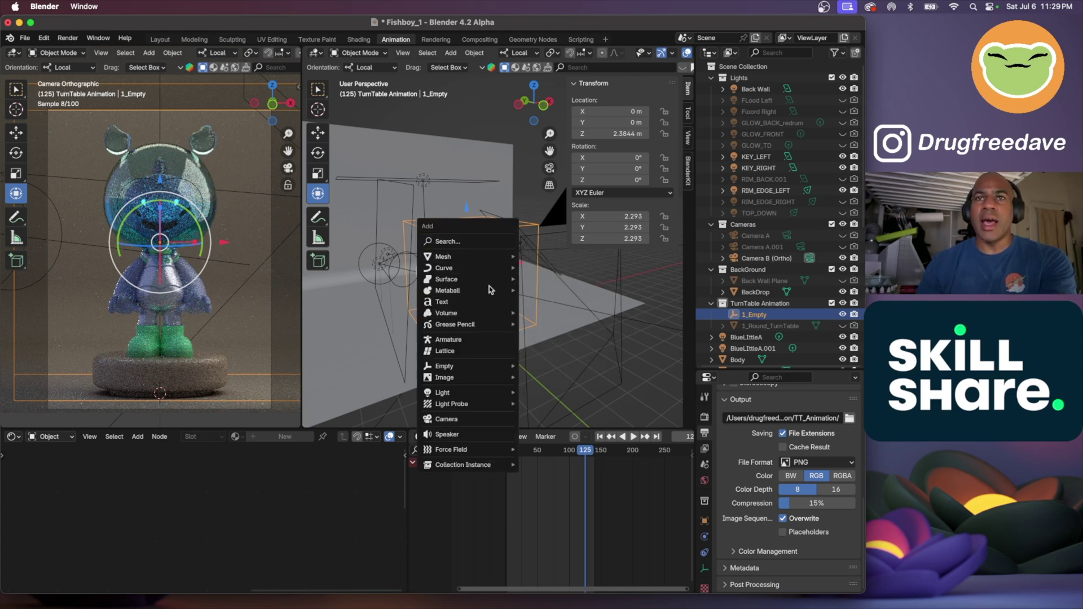
mouse_move(483, 364)
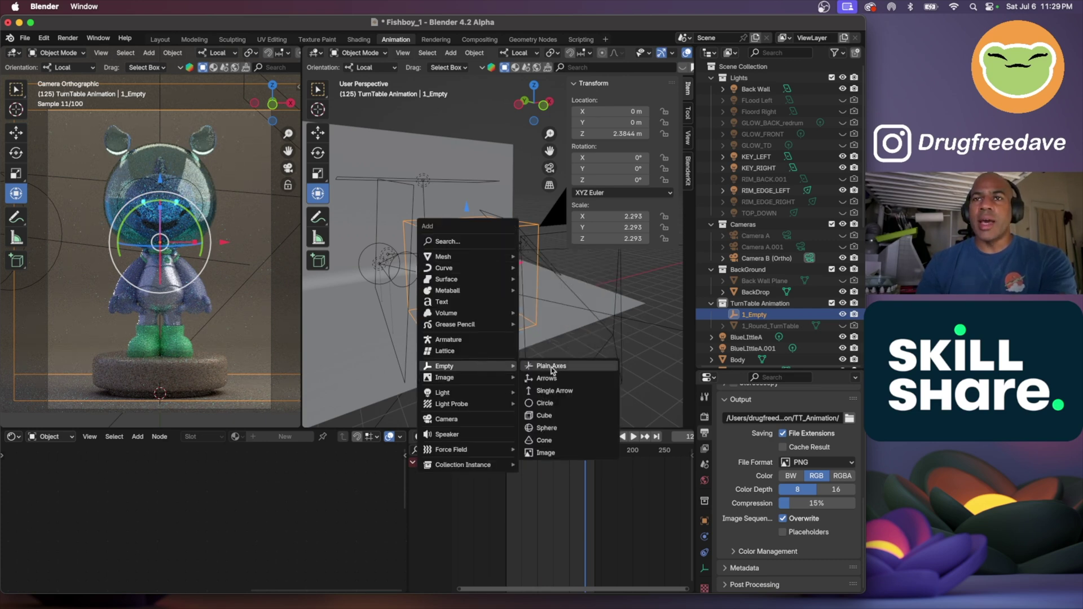
left_click(567, 415)
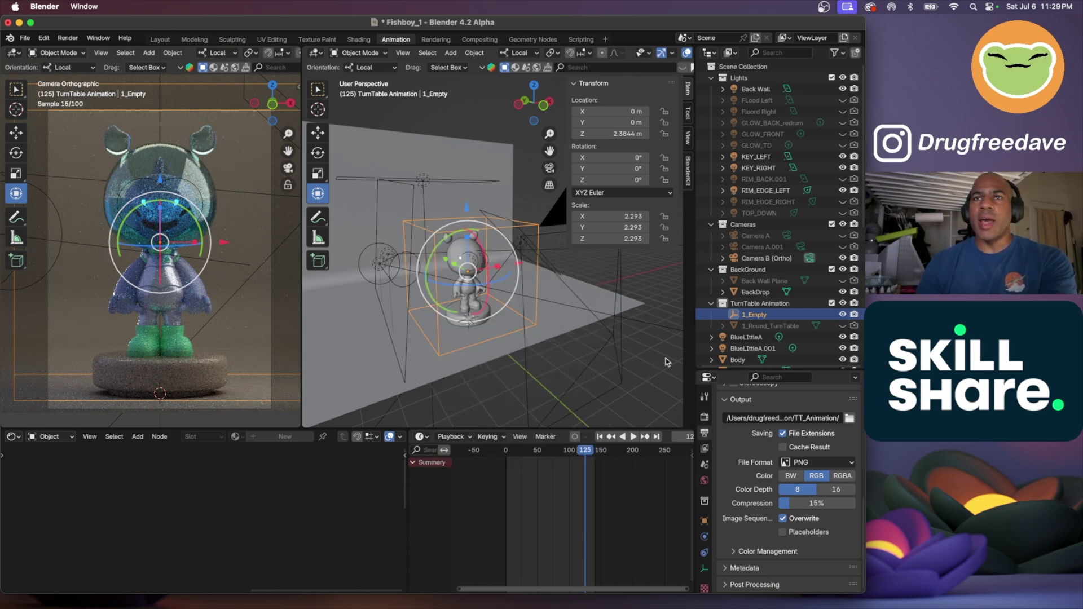
Step: Orbit around the character and select the 1_Empty turntable empty
mouse_move(462, 339)
middle_mouse_down()
mouse_move(432, 310)
mouse_move(466, 346)
mouse_move(473, 333)
middle_mouse_up()
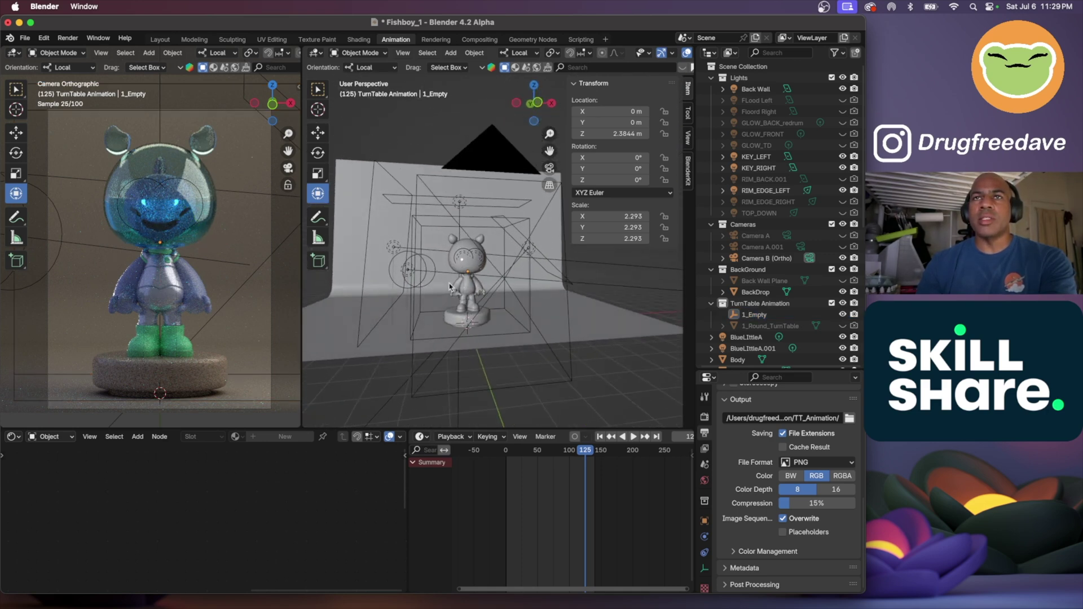
middle_click_drag(476, 313, 451, 255)
left_click(448, 223)
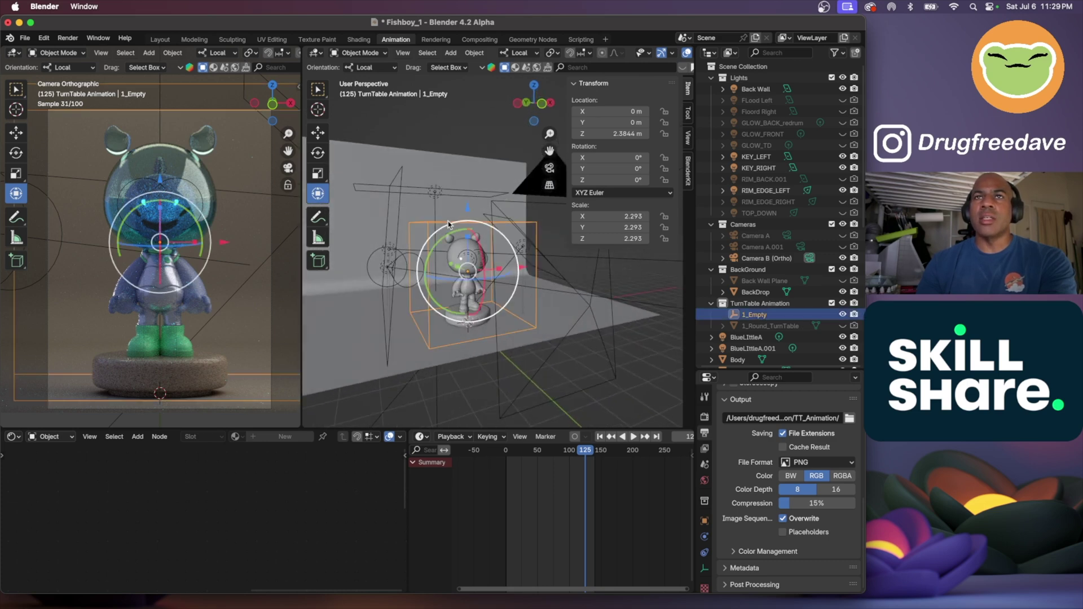
scroll(761, 260, "down", 3)
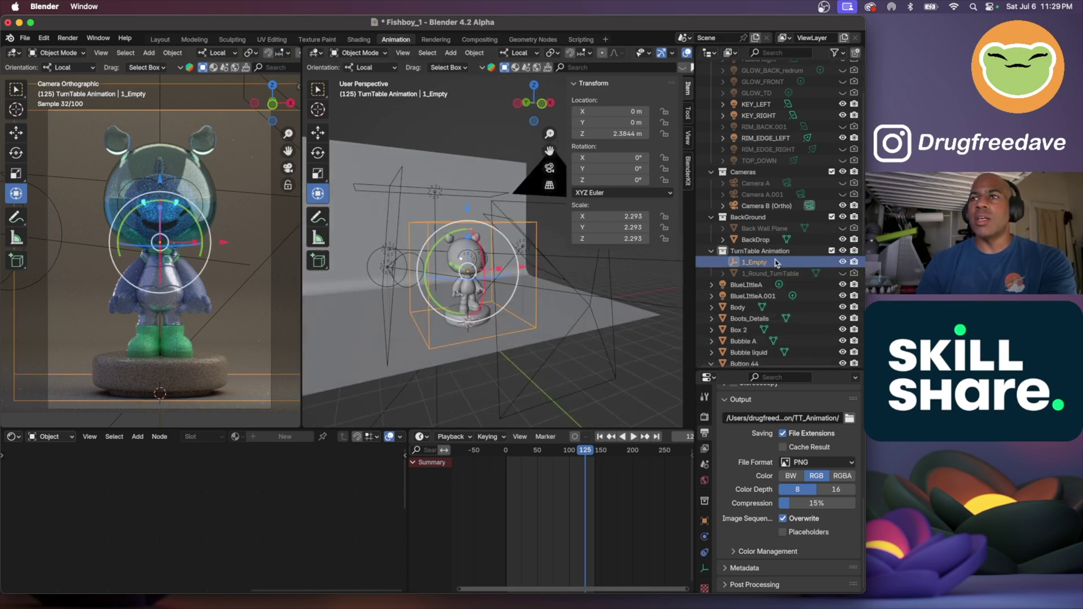
Step: Delete 1_Round_TurnTable, collapse Button 44, and make Neck_Light visible again
key("x")
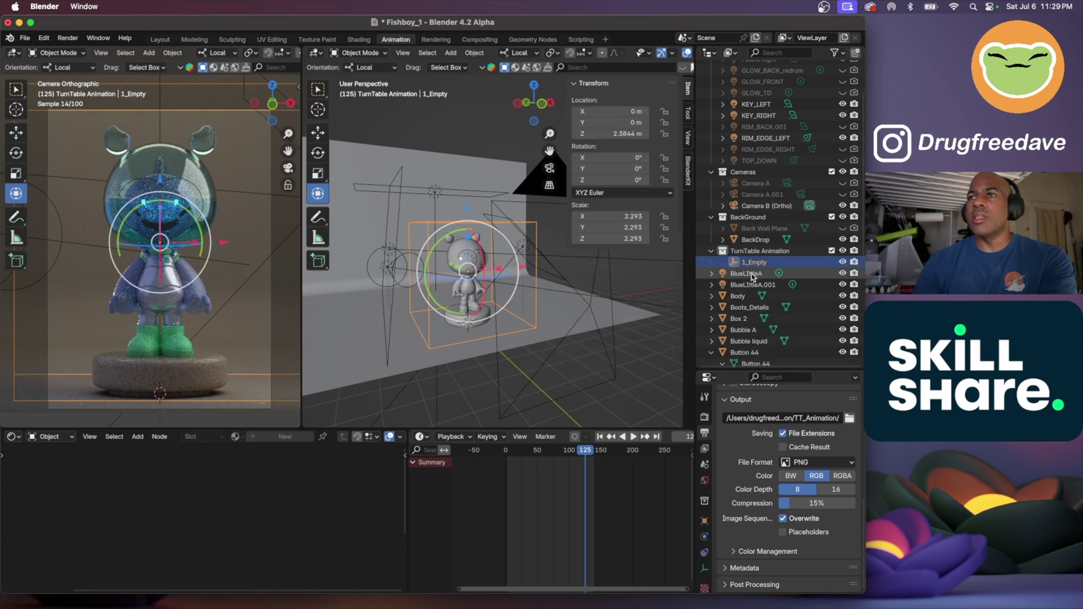
left_click(751, 274)
scroll(751, 276, "down", 9)
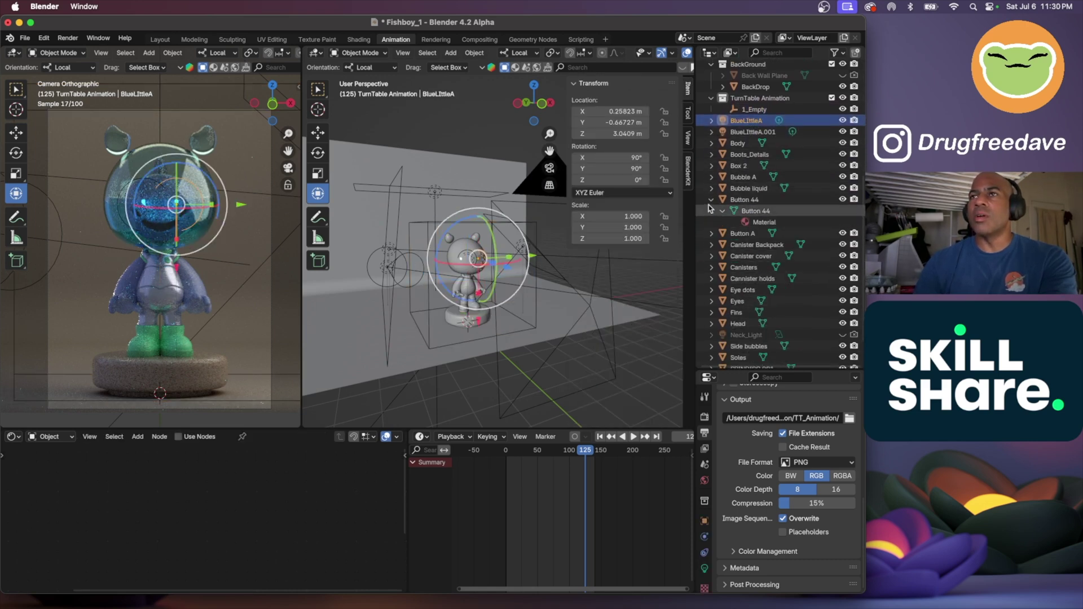
left_click(710, 200)
scroll(745, 312, "down", 1)
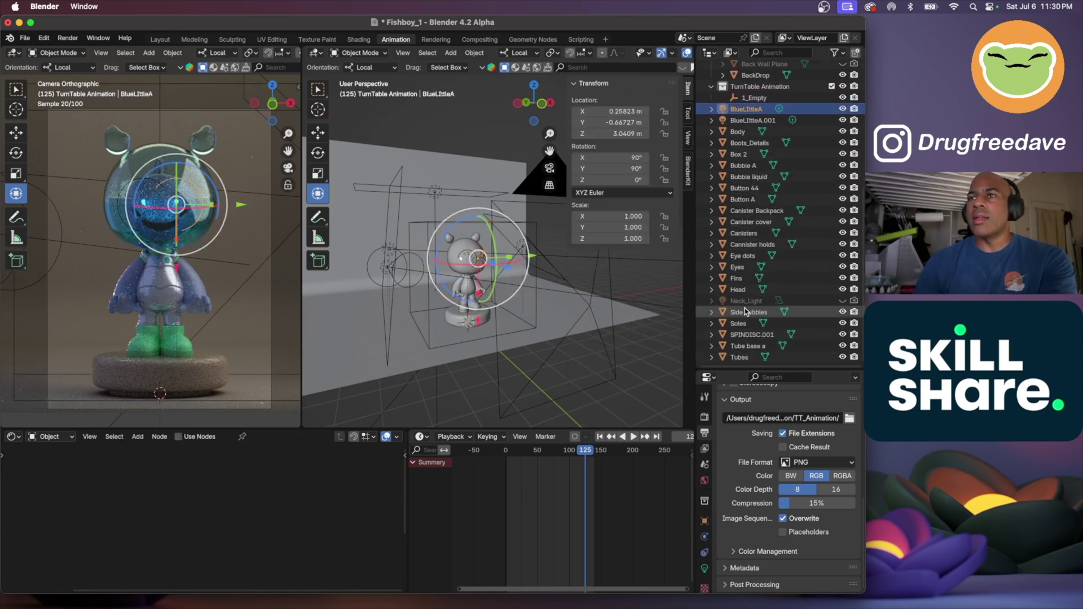
left_click(843, 301)
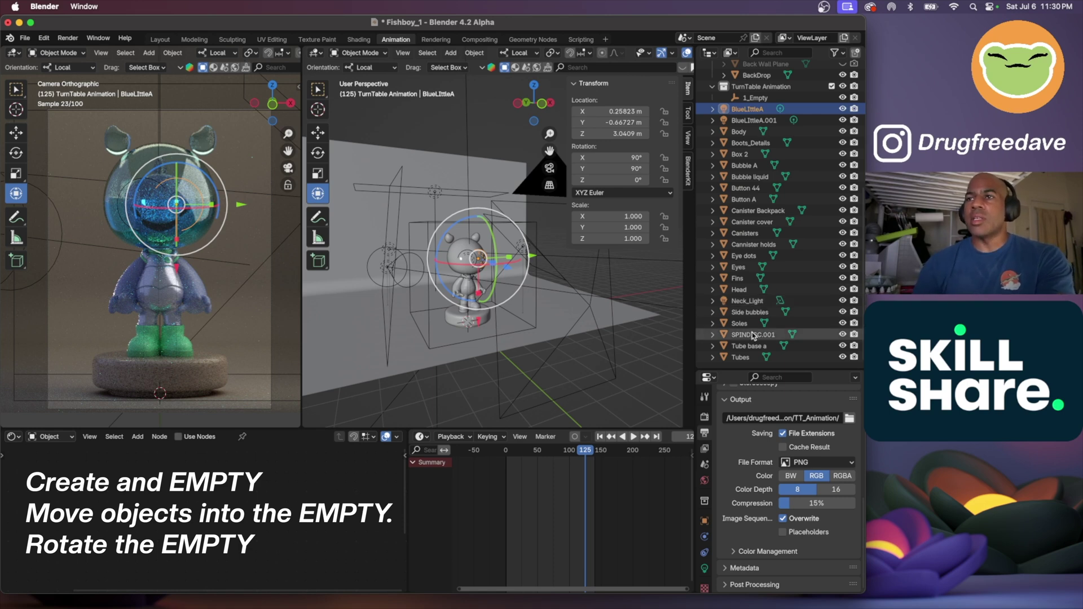
Step: Parent BlueLittleA through Tubes to 1_Empty using Object (Keep Transform)
left_click(753, 355, "shift")
scroll(757, 202, "up", 2)
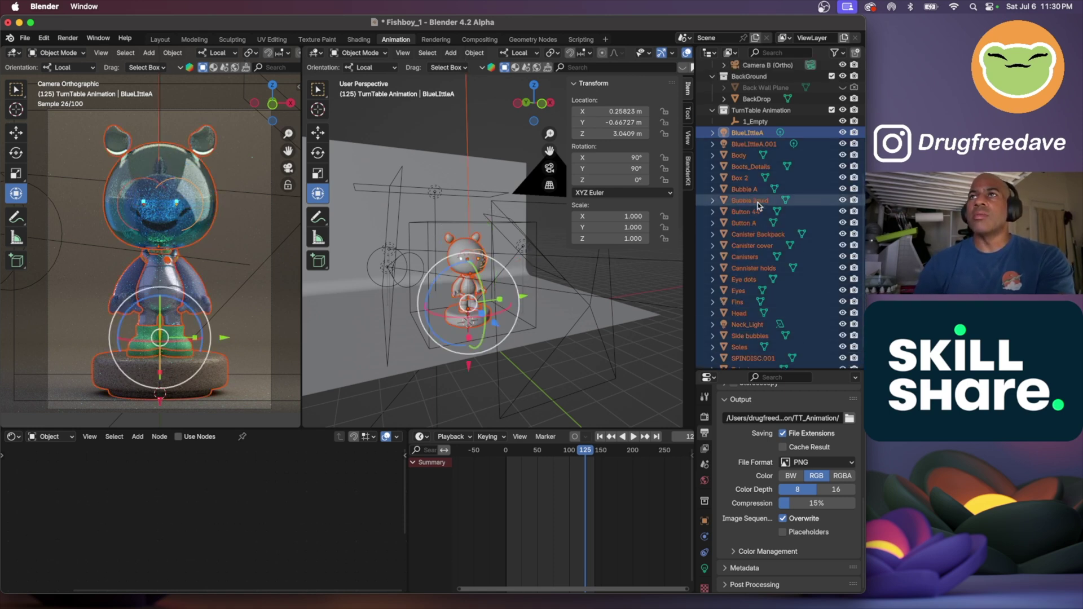
scroll(520, 262, "left", 3)
scroll(520, 263, "left", 5)
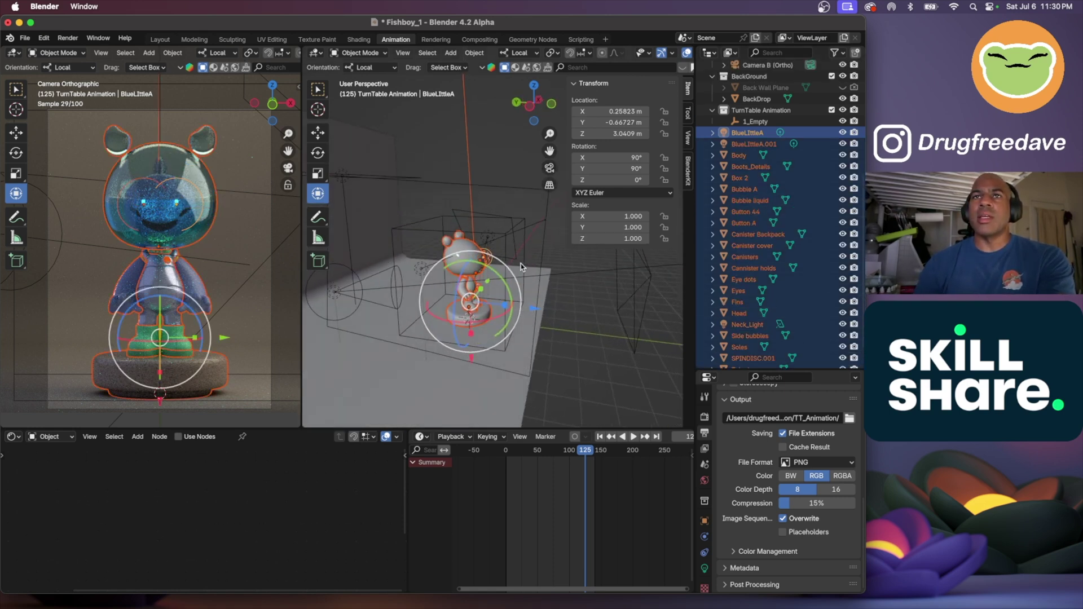
scroll(520, 263, "left", 2)
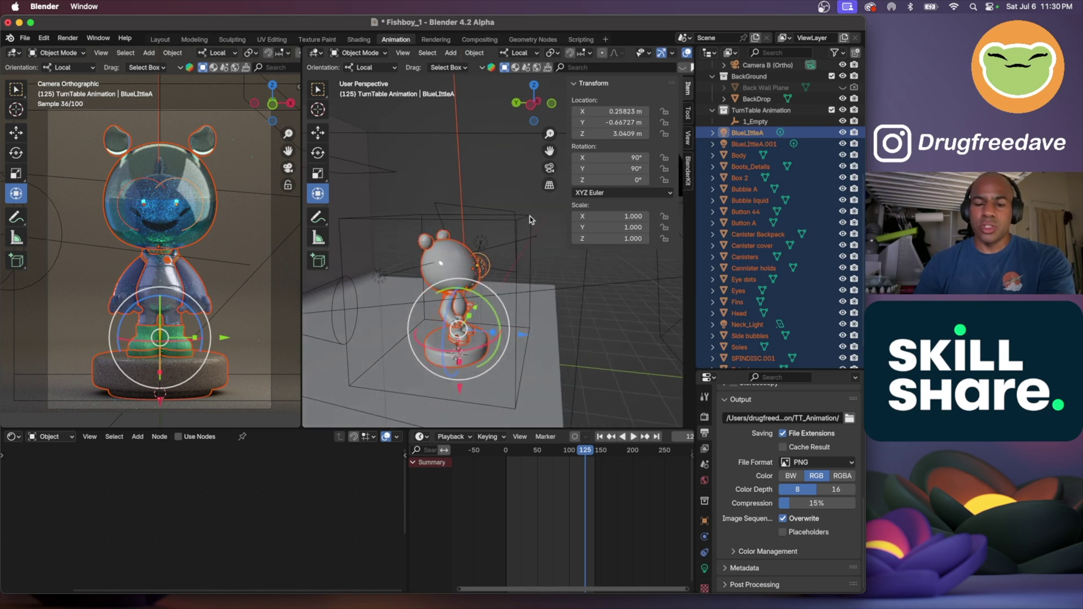
left_click(528, 215)
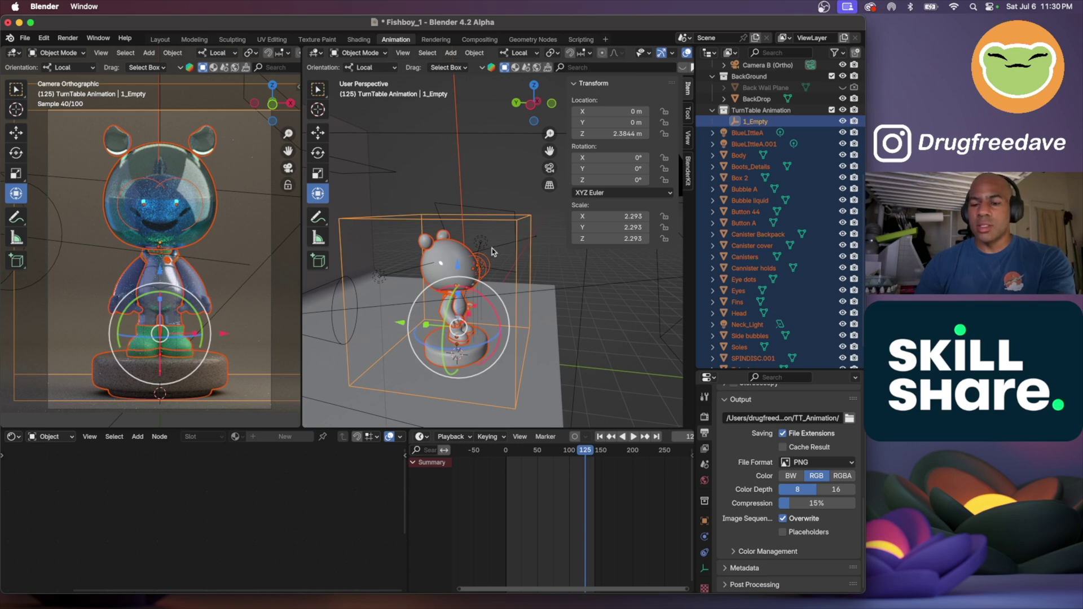
key("ctrl+p")
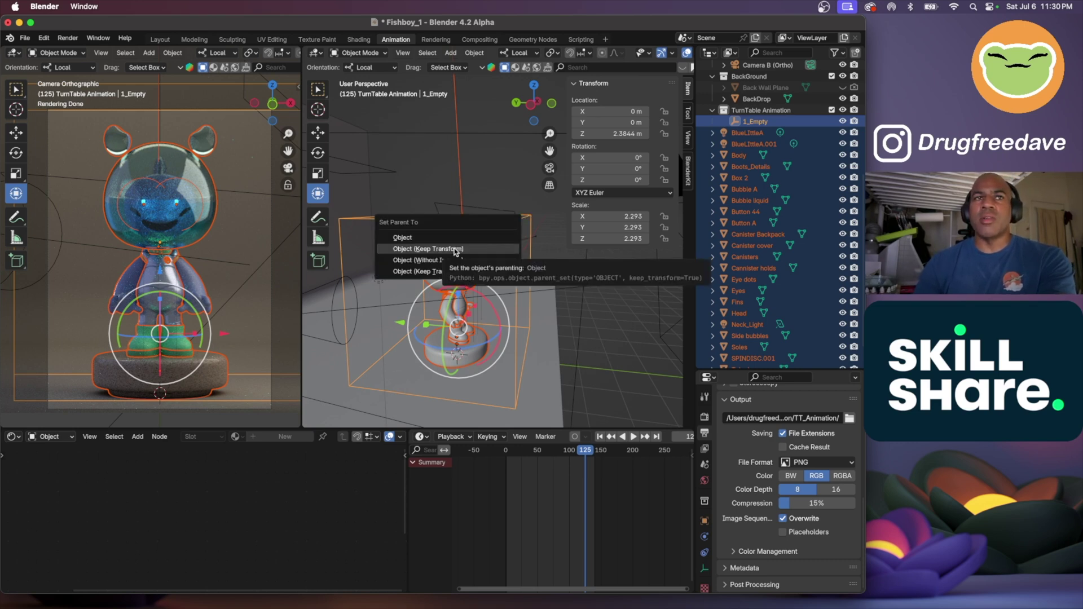
left_click(455, 249)
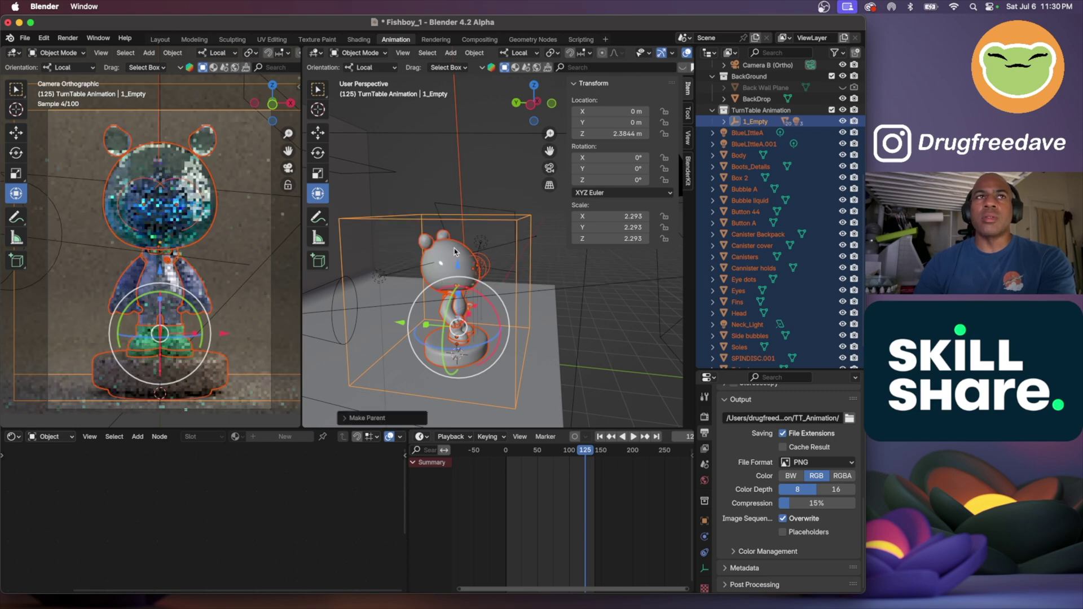
Step: Nest the parts BlueLittleA through Tubes under 1_Empty in the Outliner
left_click(748, 133)
scroll(750, 149, "down", 2)
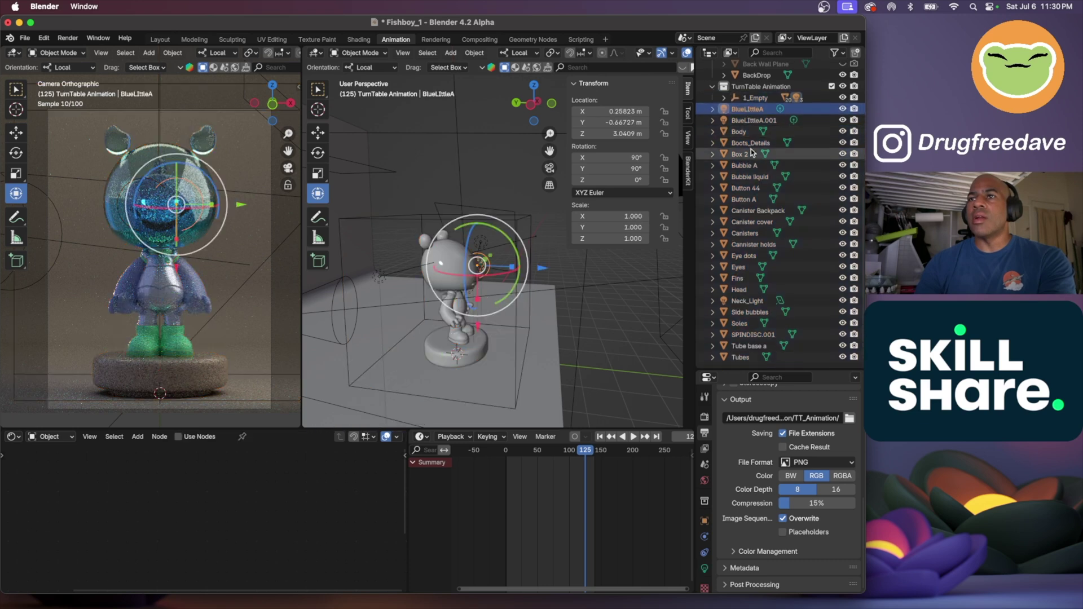
left_click(740, 358, "shift")
scroll(749, 226, "up", 5)
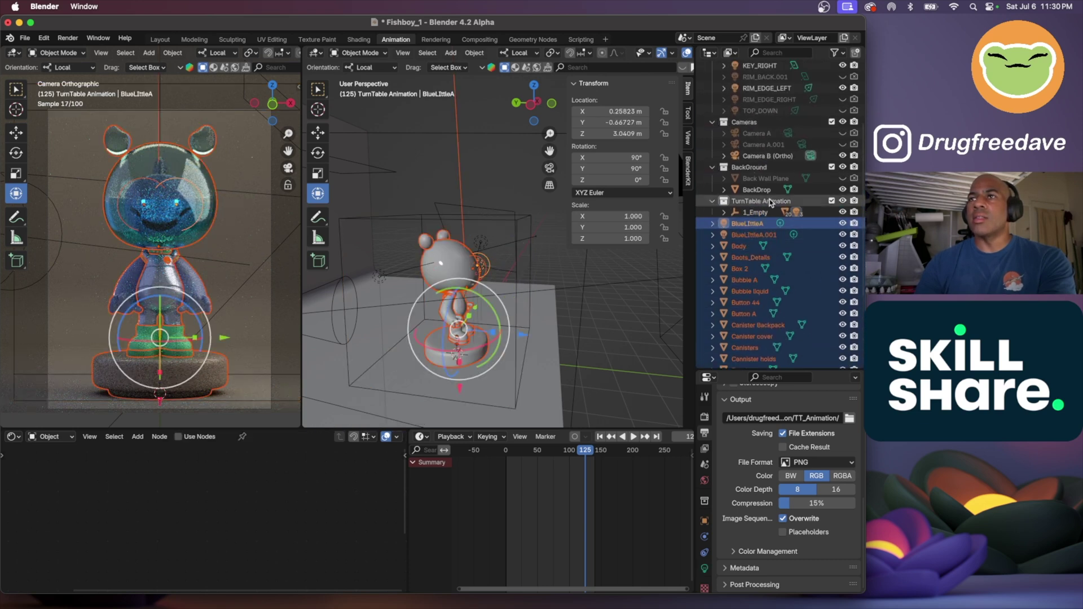
left_click_drag(750, 226, 752, 207)
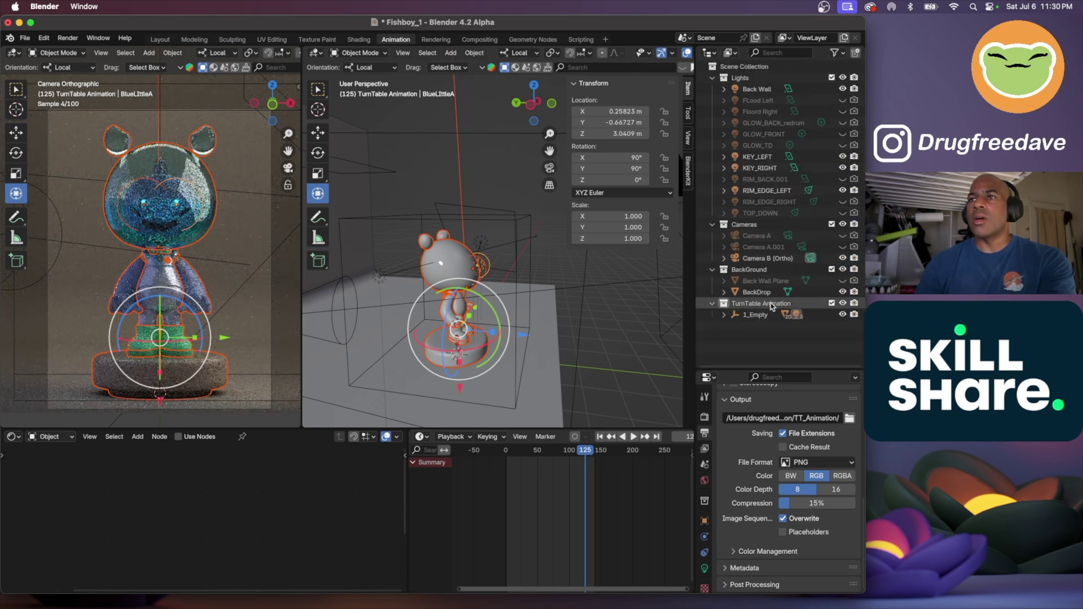
Step: Toggle 1_Empty and TurnTable Animation visibility back on, then select 1_Empty
left_click(843, 314)
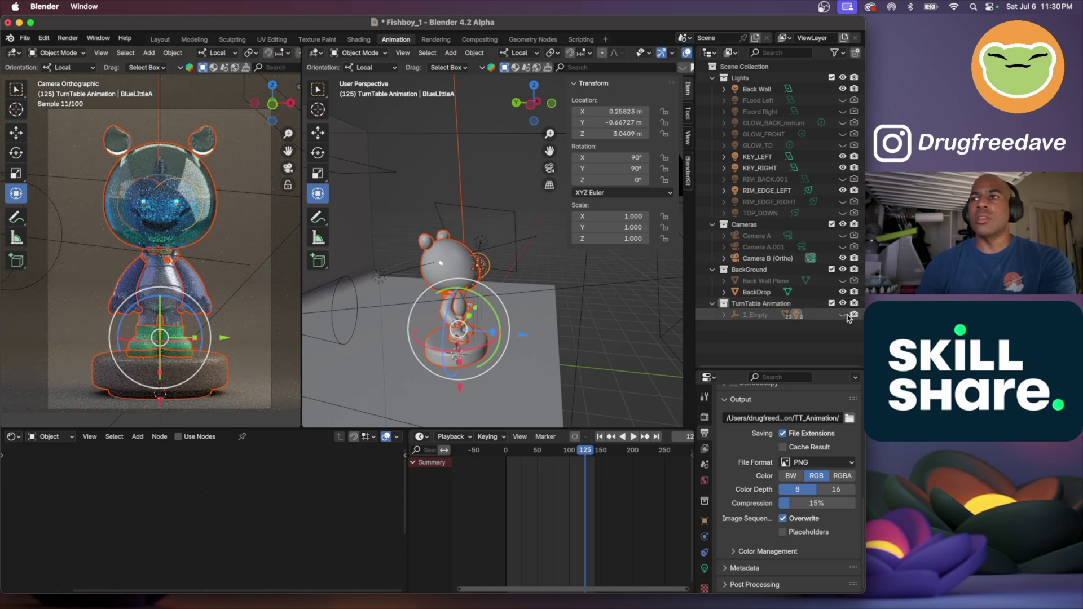
left_click(853, 315)
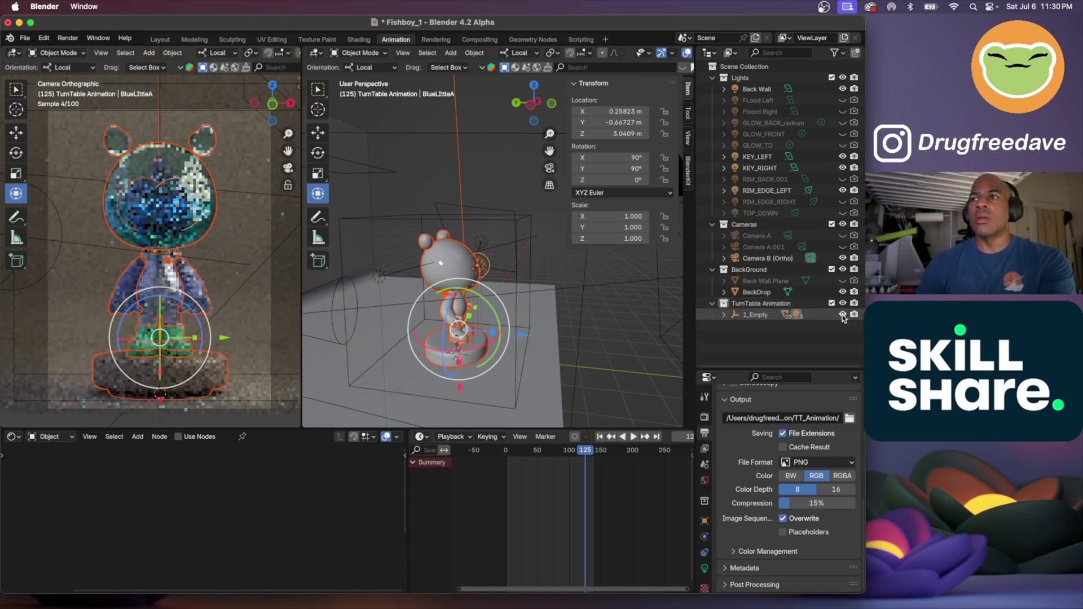
left_click(831, 303)
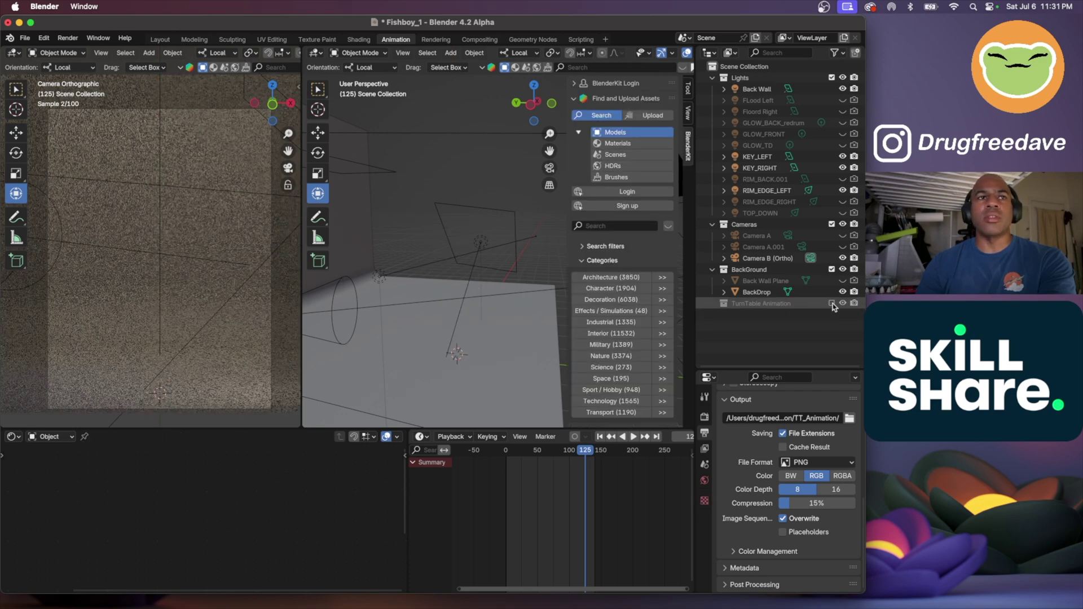
left_click(832, 304)
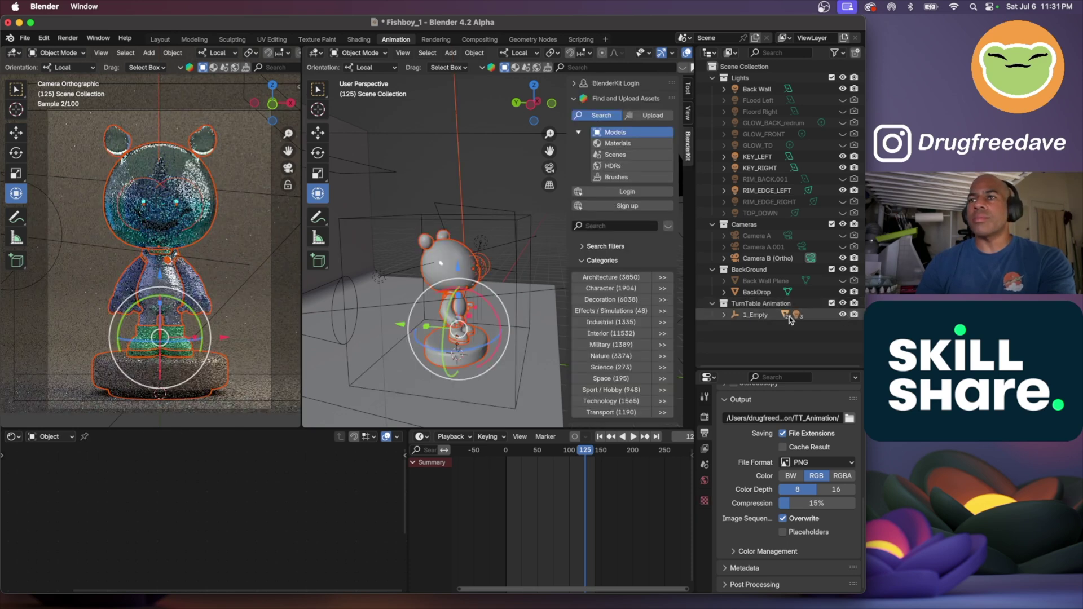
left_click(769, 316)
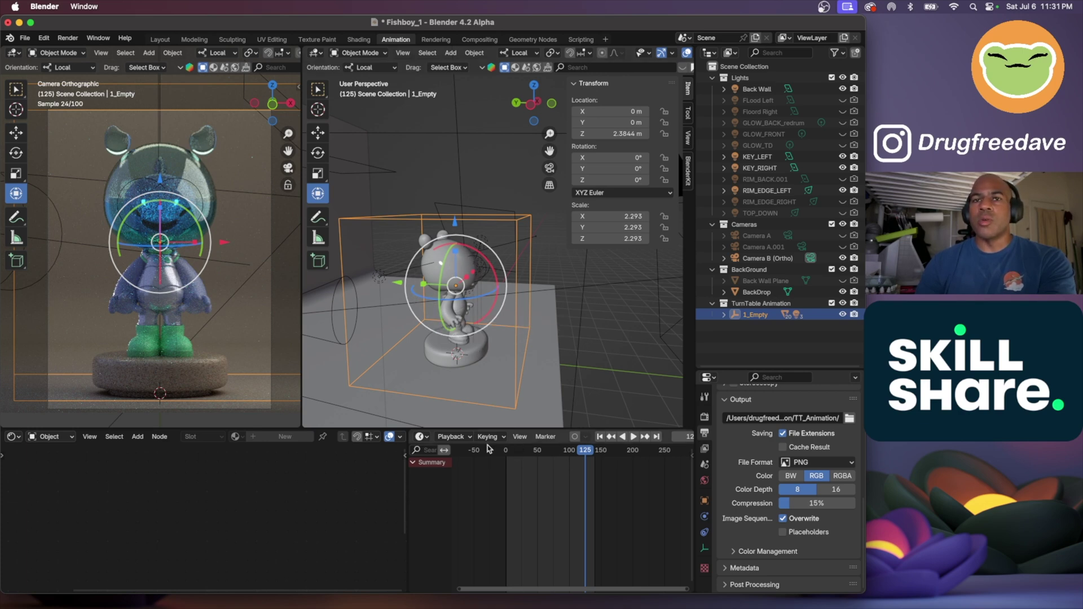
Step: Widen the Timeline area
left_click(421, 437)
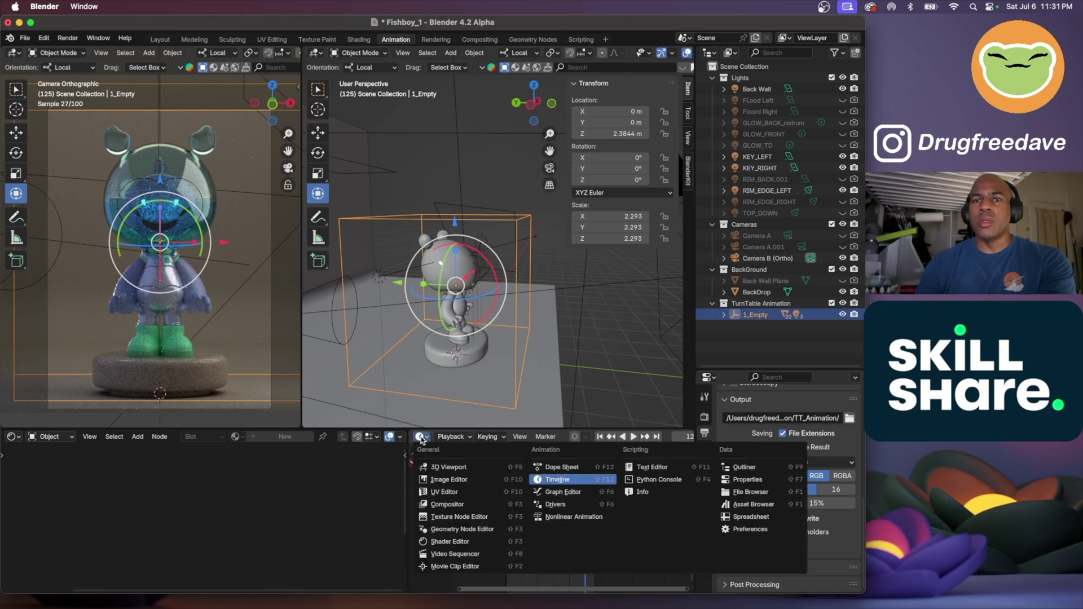
left_click(421, 437)
left_click(423, 438)
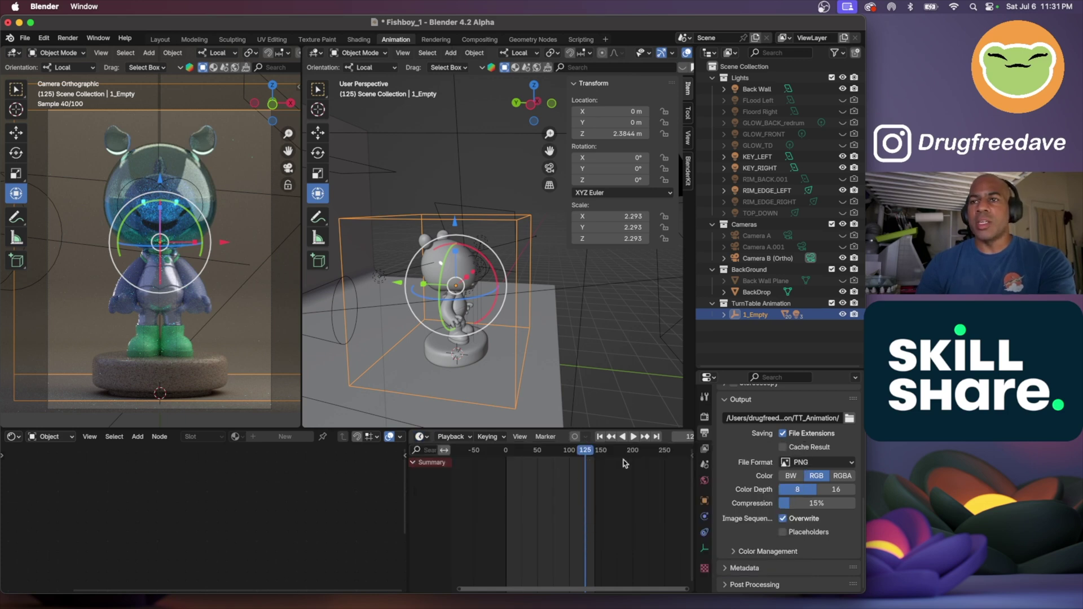
scroll(633, 435, "down", 2)
scroll(633, 436, "down", 2)
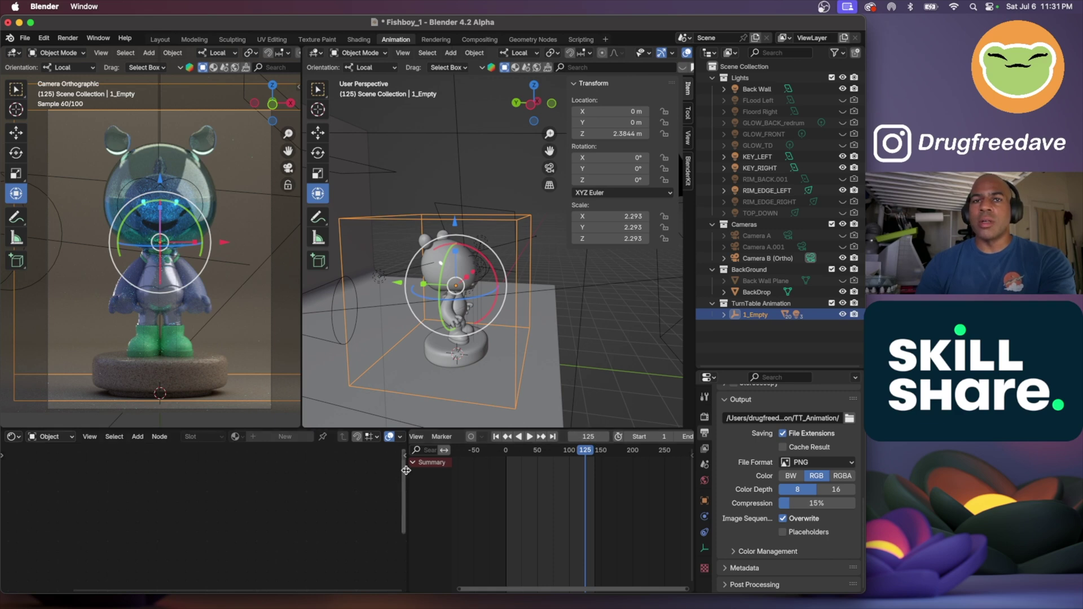
left_click_drag(405, 471, 357, 469)
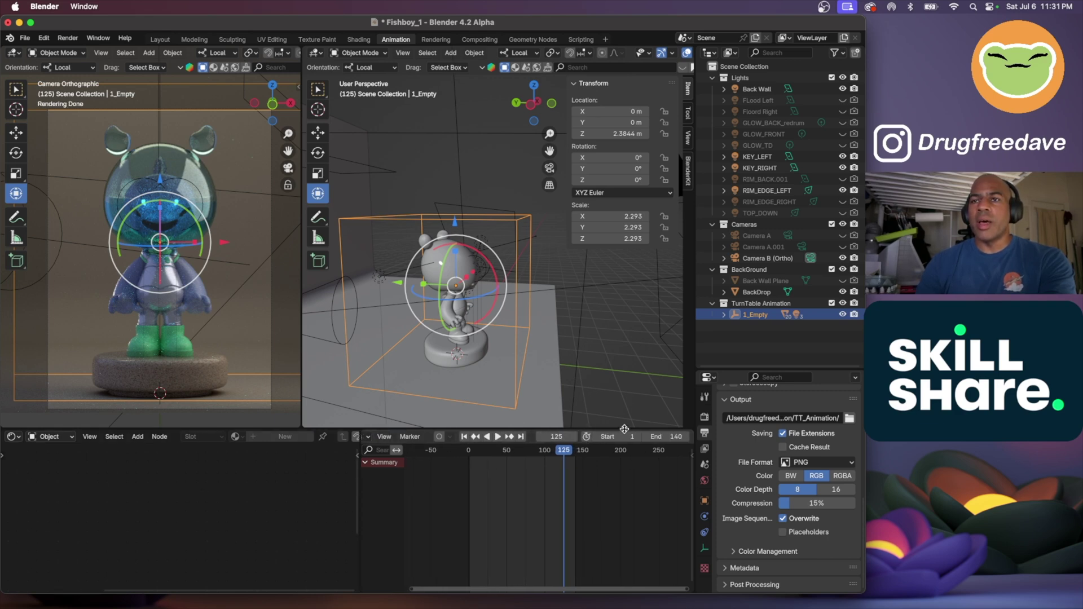
Step: Set the end frame to 250, play briefly, and return the playhead to the start
left_click(677, 437)
type("250")
key("Return")
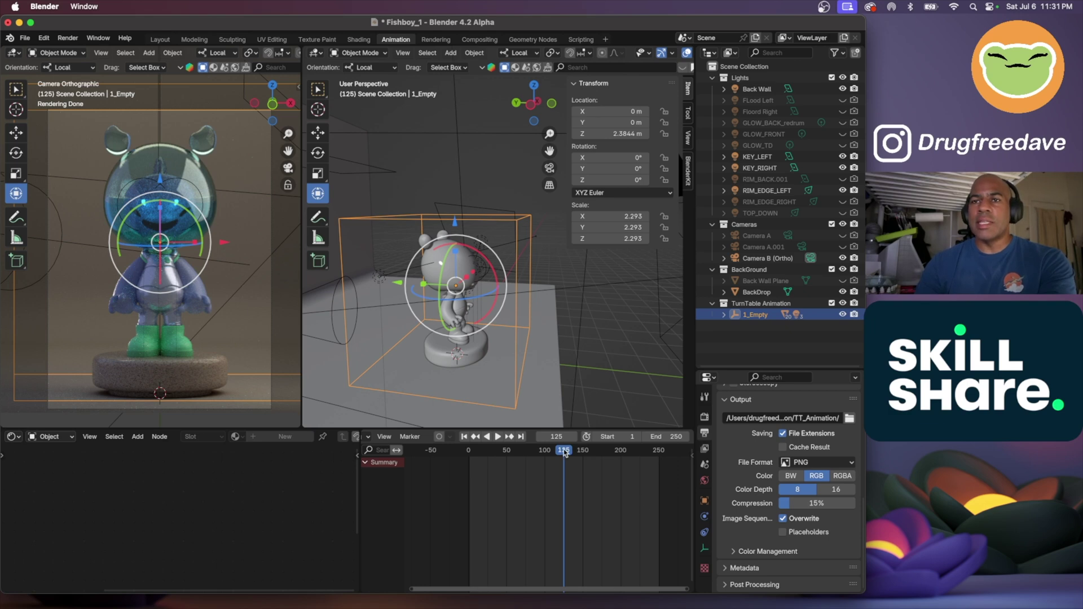
key("space")
left_click_drag(563, 454, 470, 457)
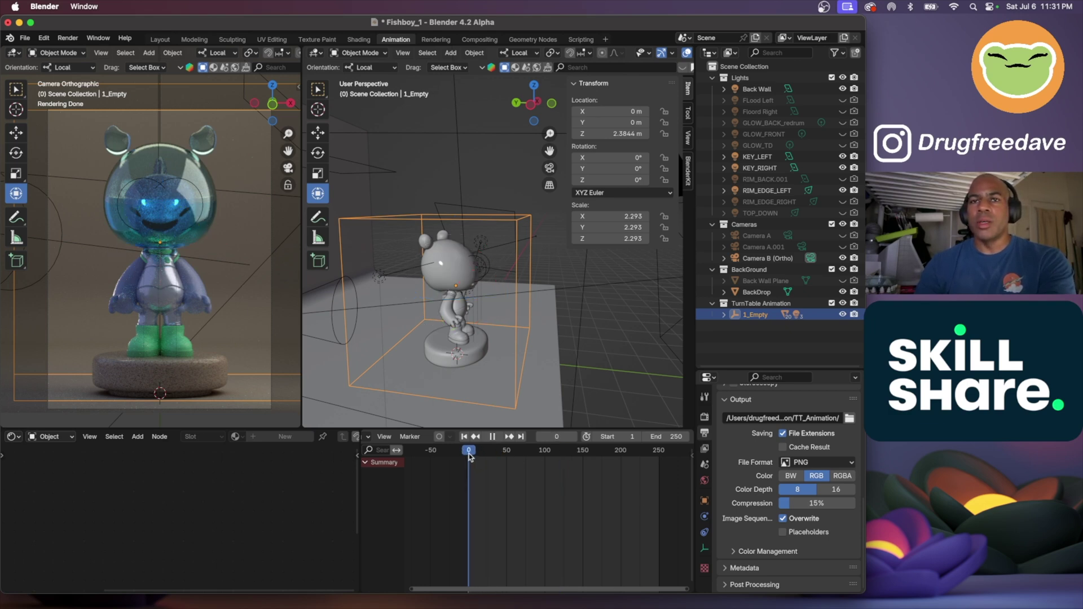
key("space")
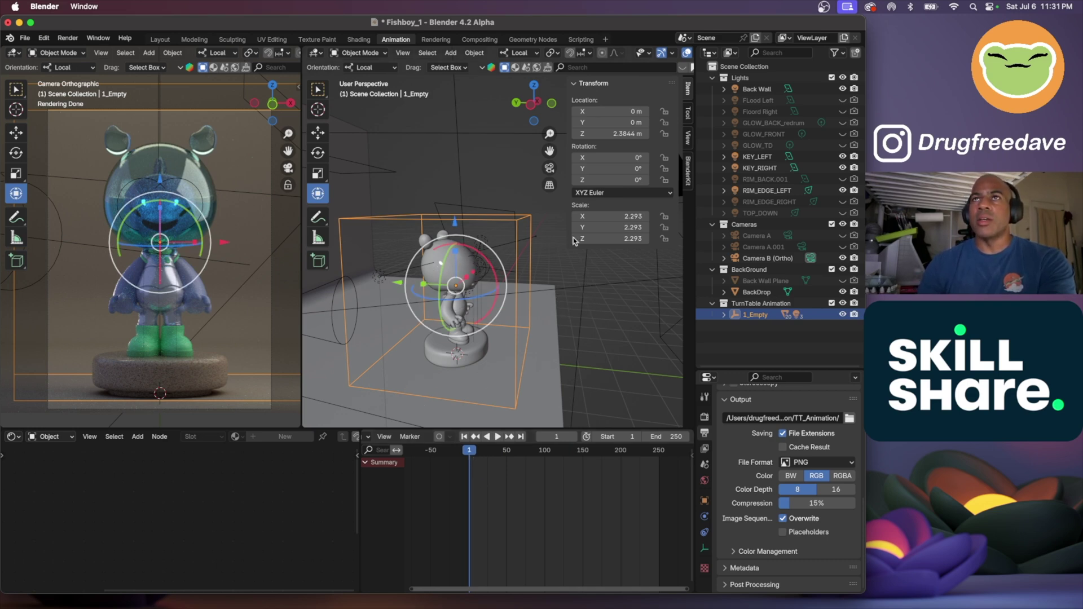
Step: Keyframe 1_Empty's rotation at frame 1 (0°) and at frame 250 with Z 360°
right_click(602, 171)
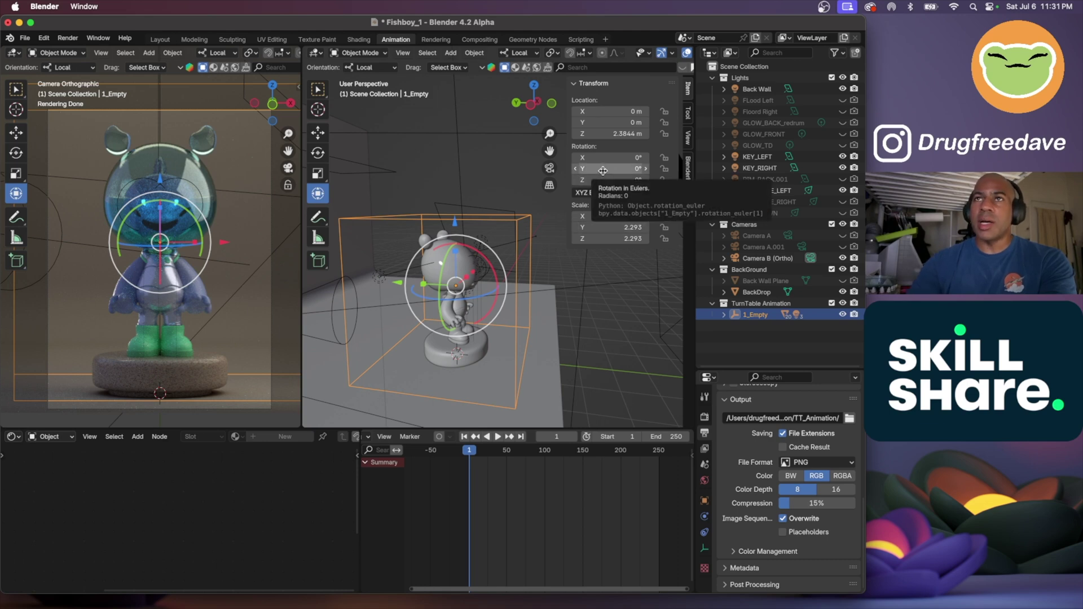
left_click(621, 187)
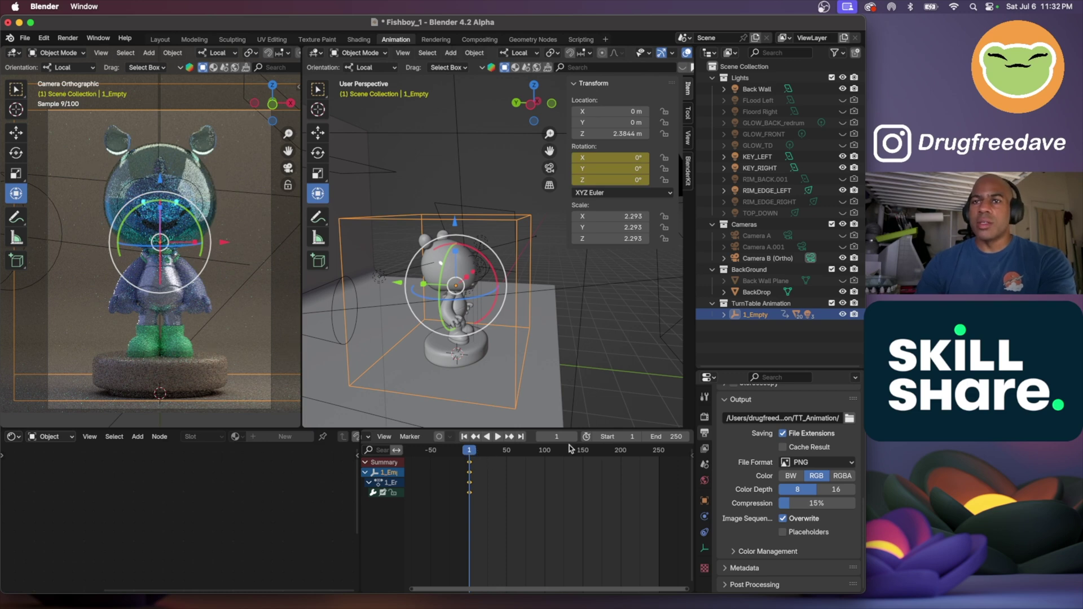
left_click(521, 437)
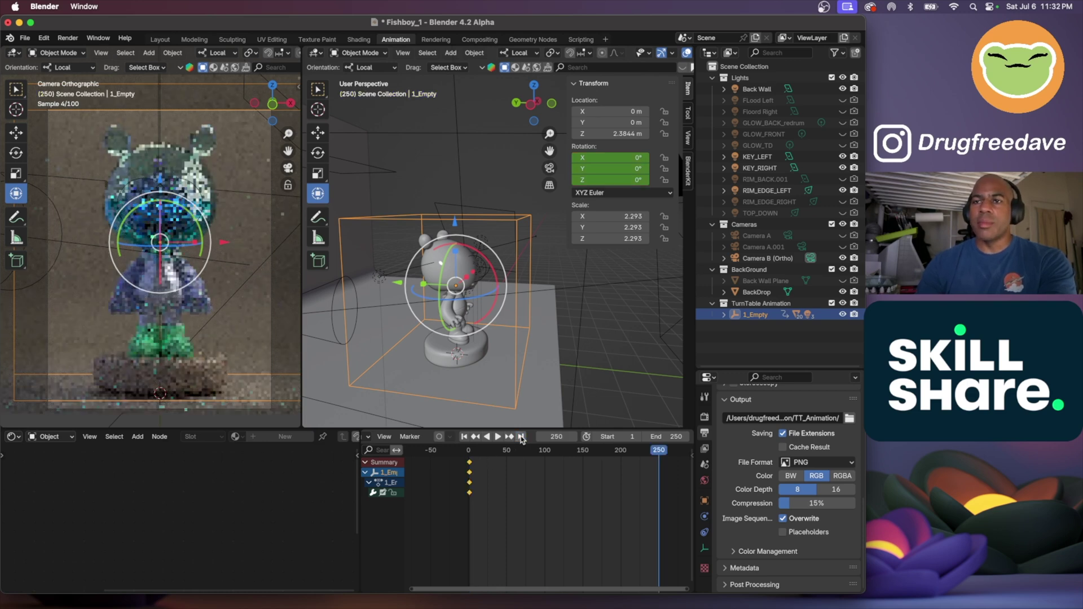
left_click(617, 181)
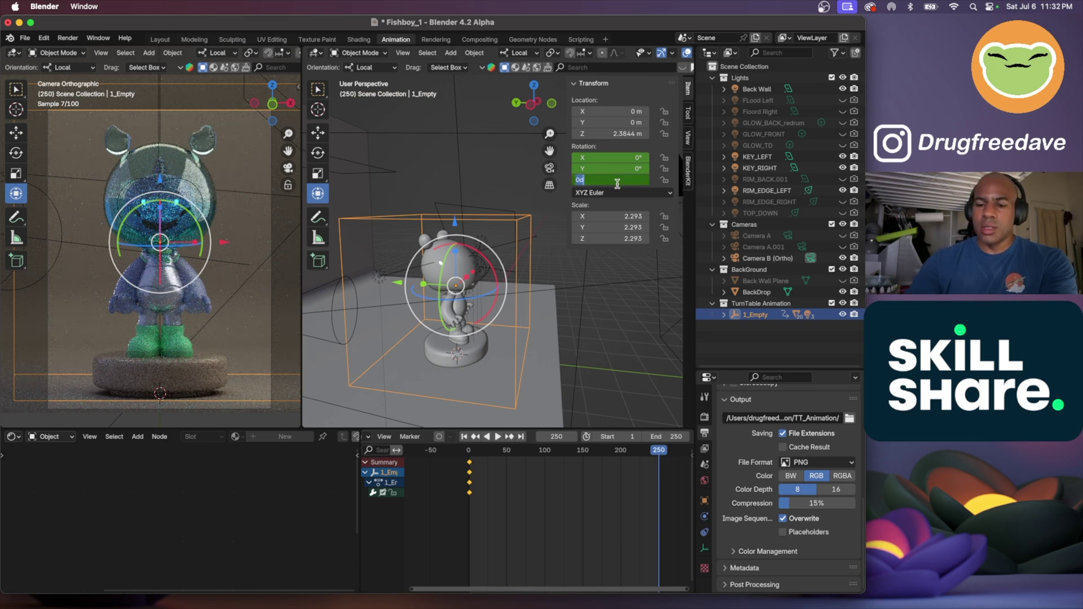
type("360")
key("Return")
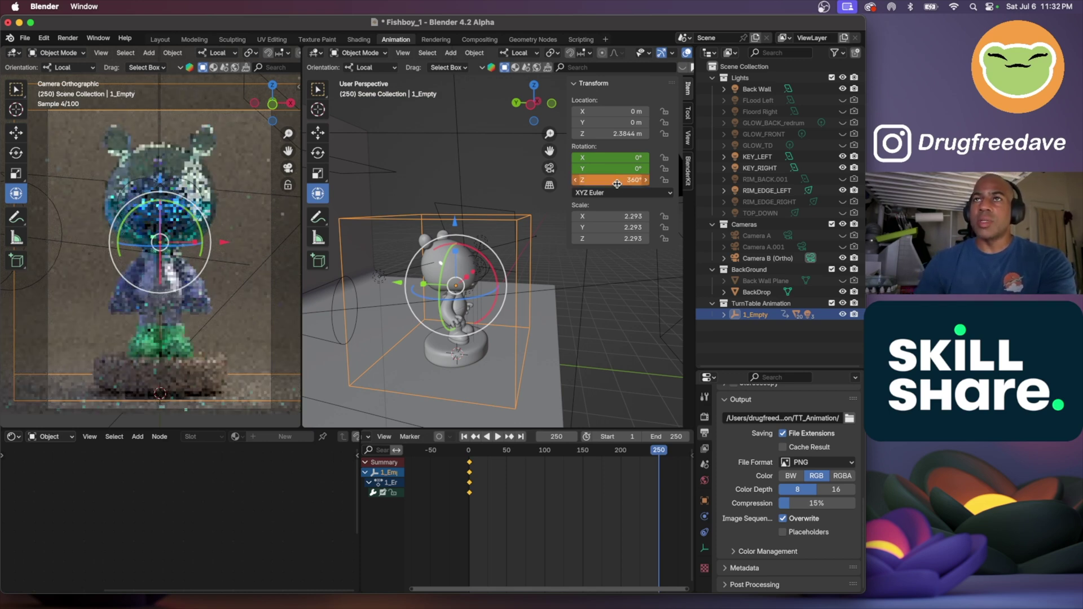
key("i")
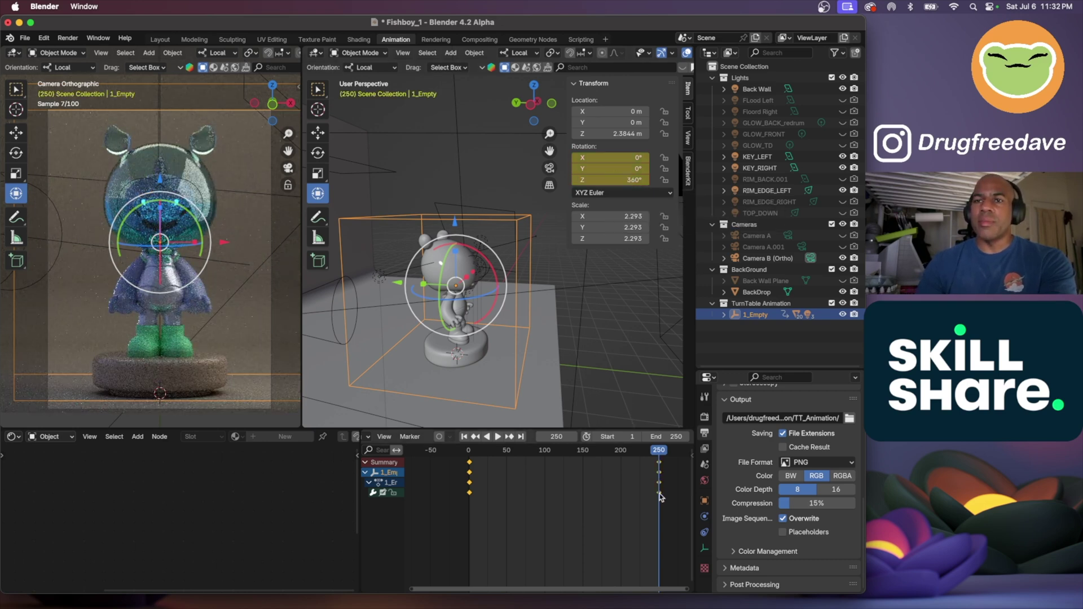
Step: Check the spin at frames 62 and 194, then return to frame 1
left_click(516, 452)
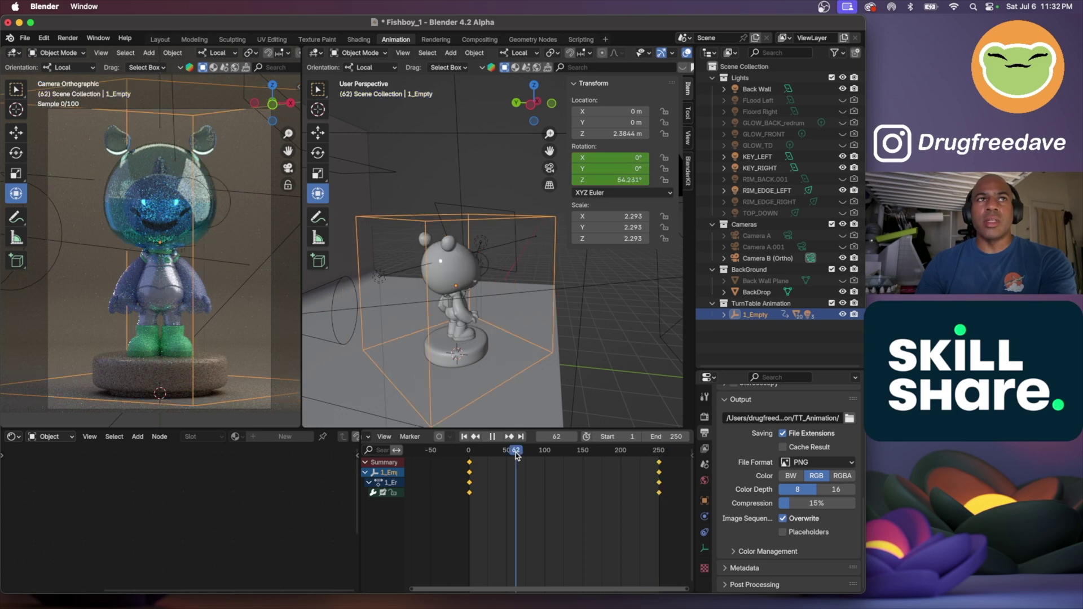
left_click(617, 451)
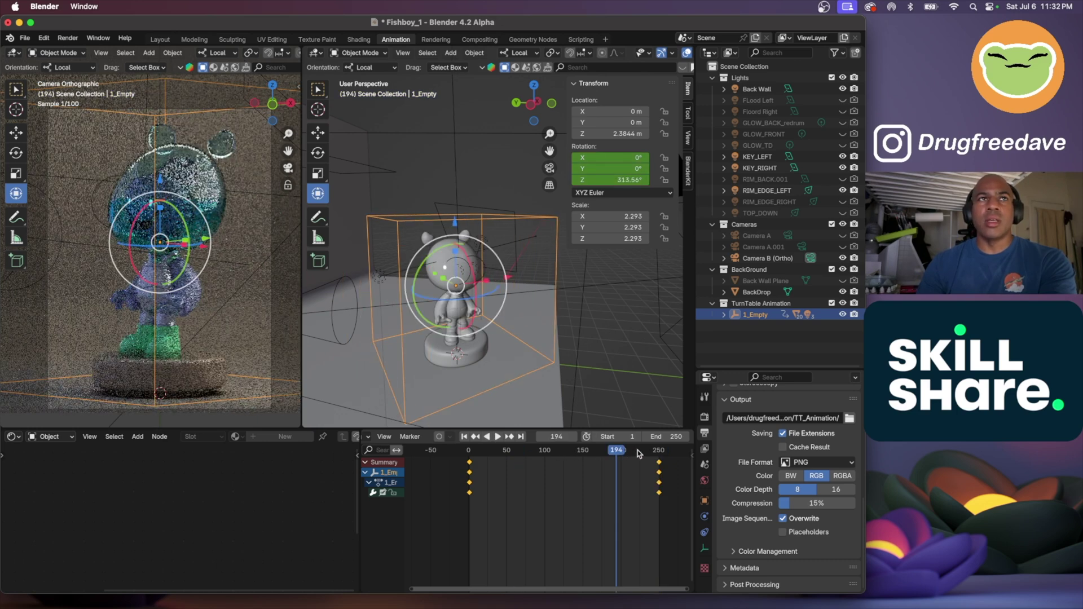
left_click(470, 451)
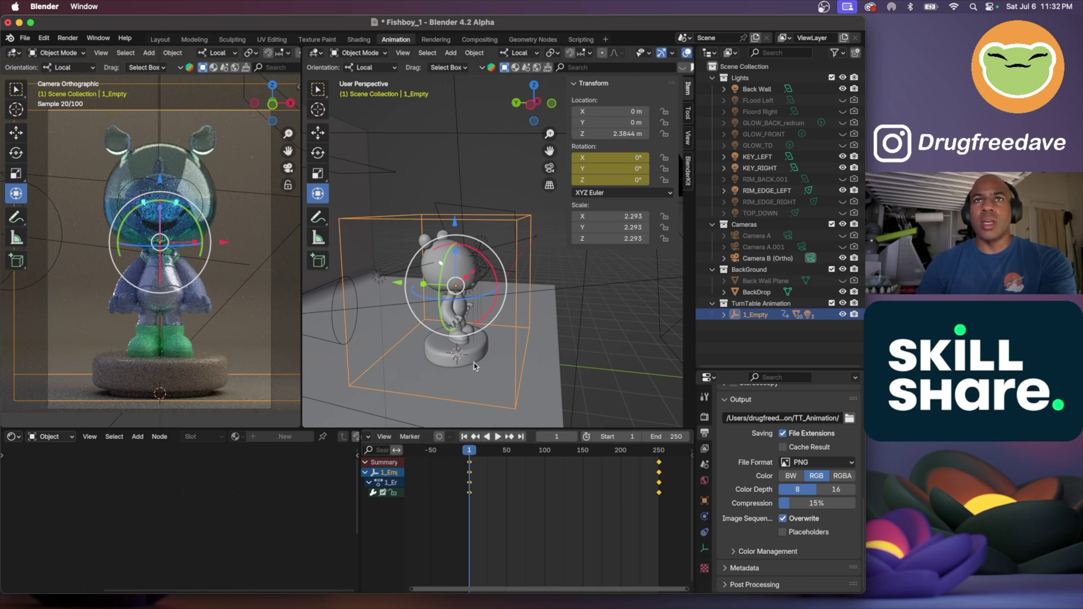
Step: Switch the camera view to Solid shading with X-ray turned off
key("z")
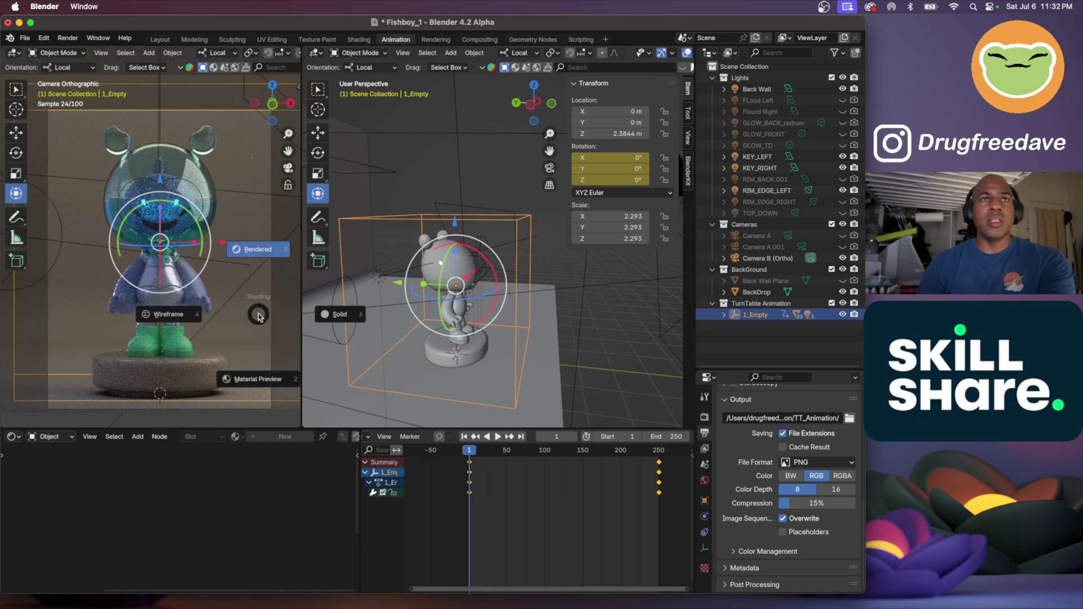
left_click(339, 315)
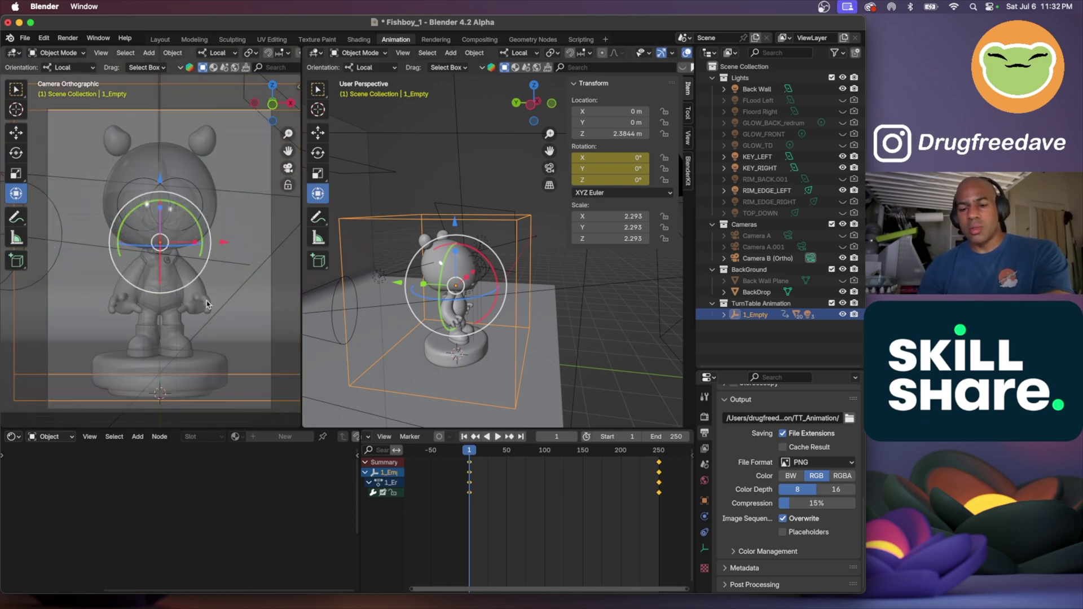
key("alt+z")
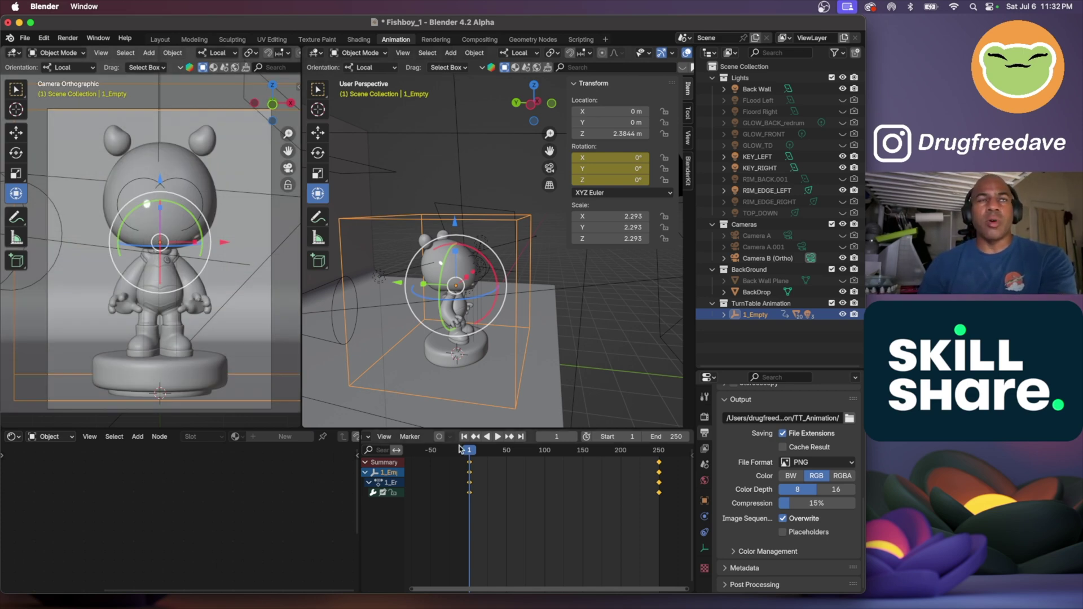
Step: Play the turntable animation, stop it, and play it again
key("space")
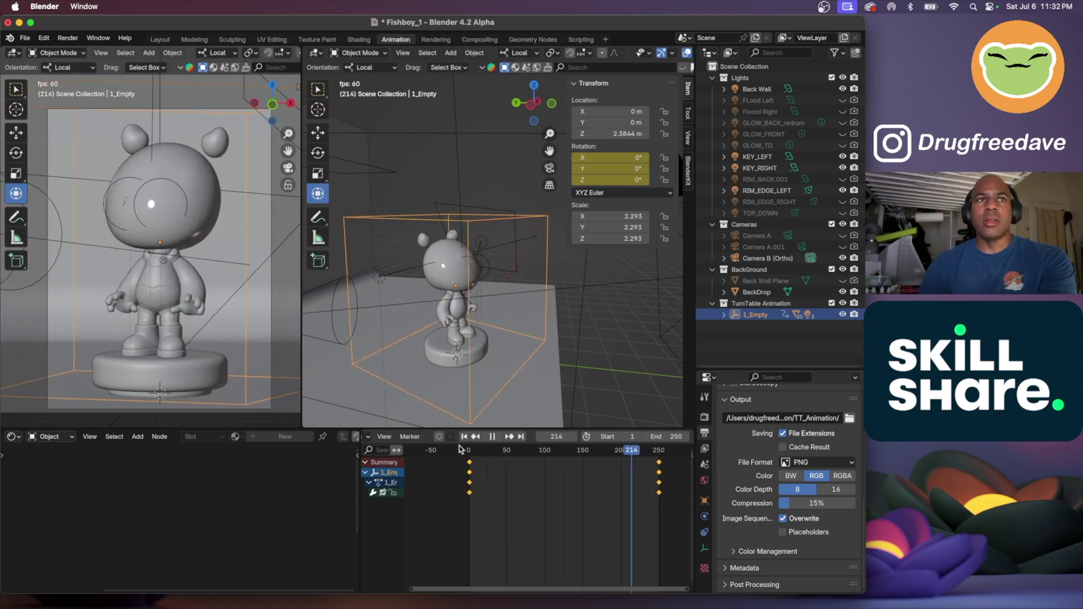
key("space")
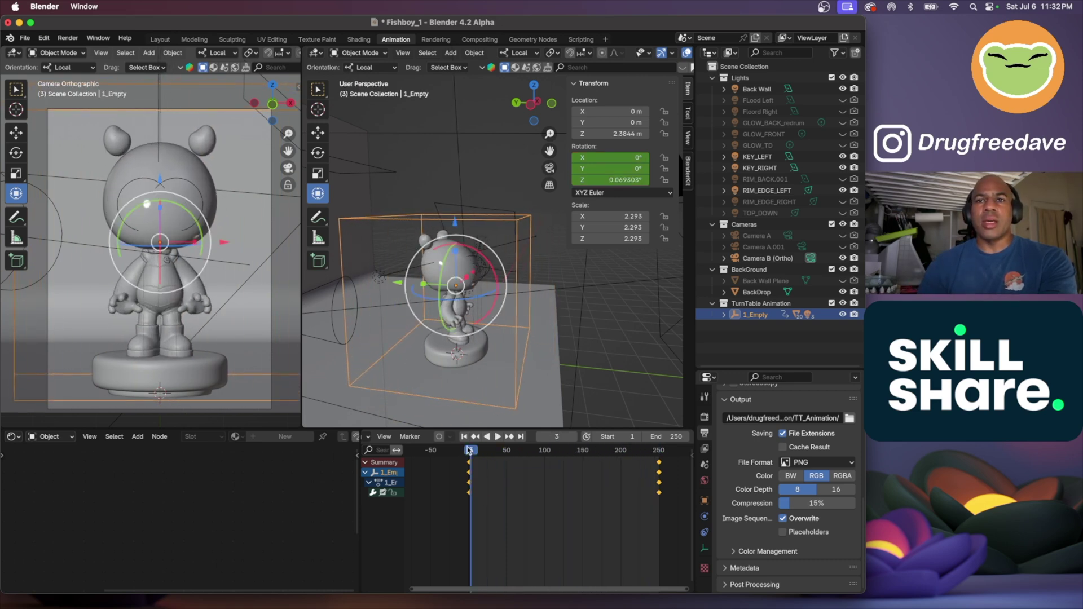
key("space")
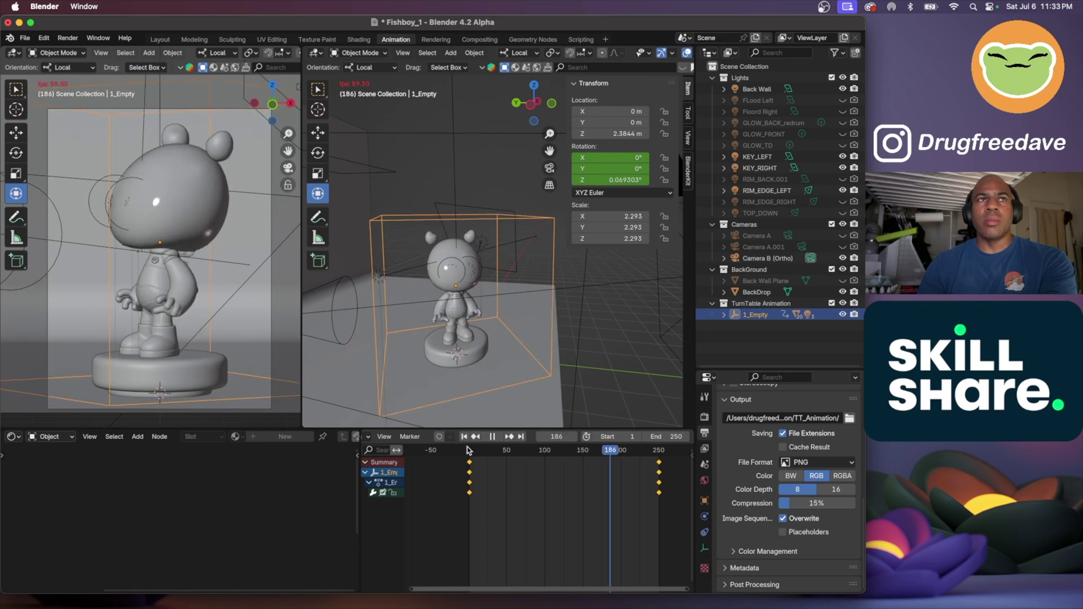
Step: Stop playback and return the timeline to frame 0
key("space")
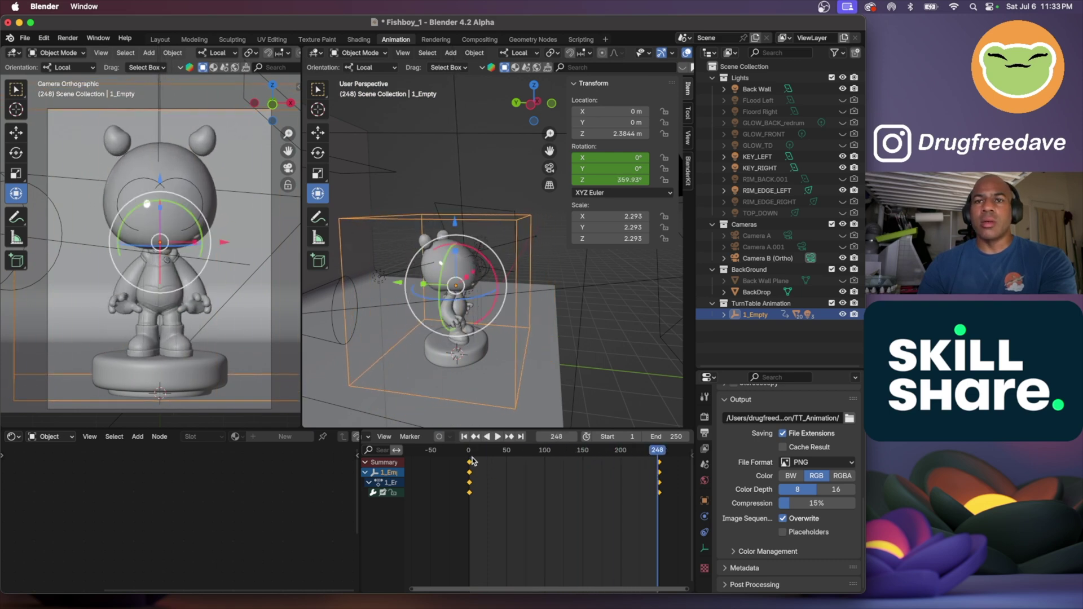
left_click(468, 451)
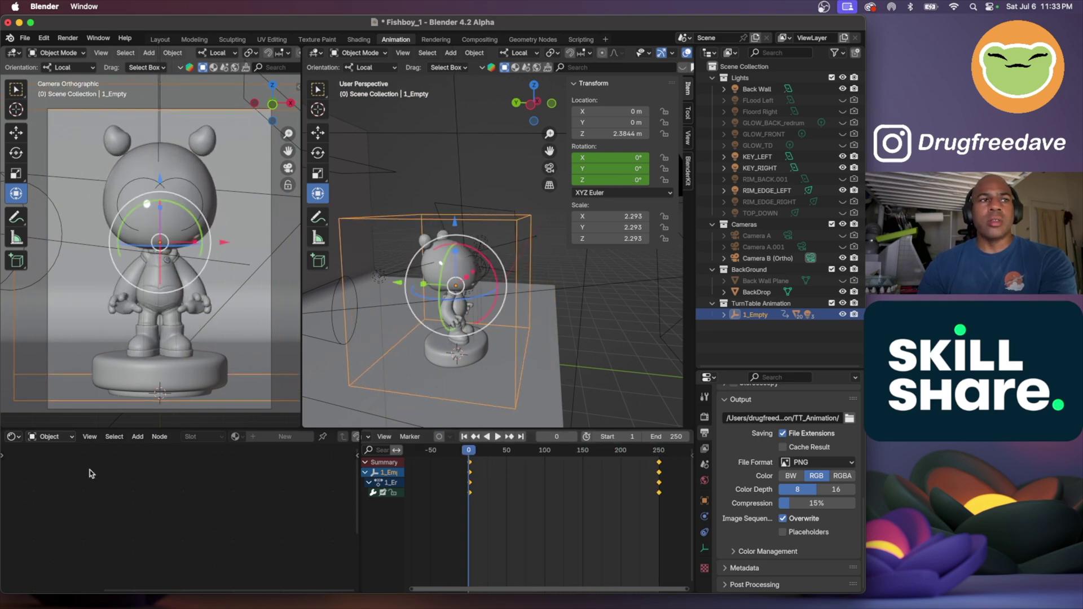
left_click(14, 437)
left_click(15, 438)
scroll(396, 439, "up", 2)
scroll(396, 440, "up", 2)
Step: Check the editor type menus of the timeline and viewports, then open the lower-left editor's list
left_click(374, 438)
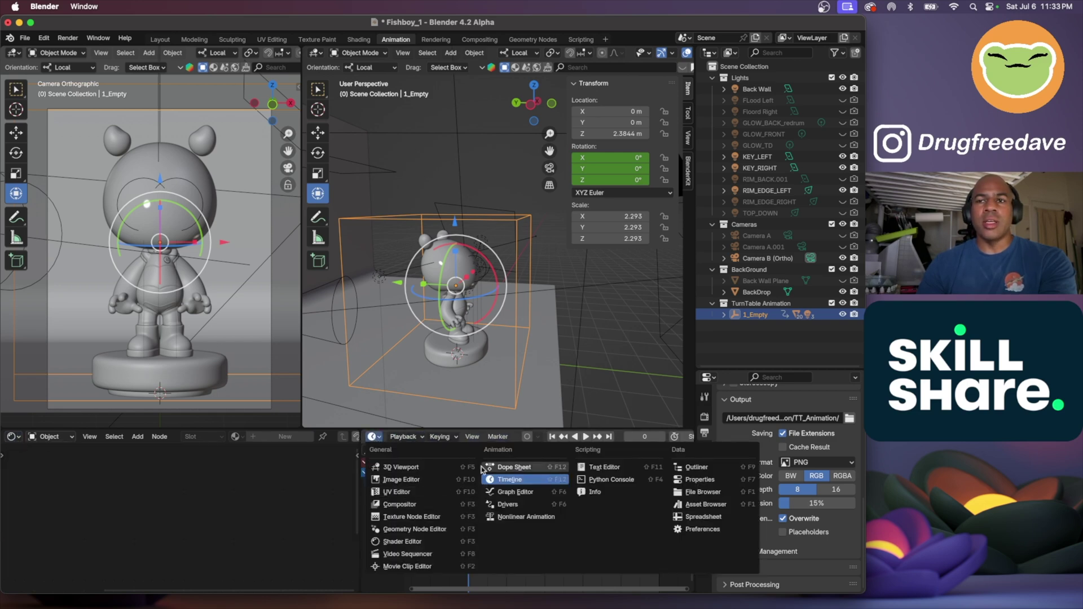
left_click(373, 439)
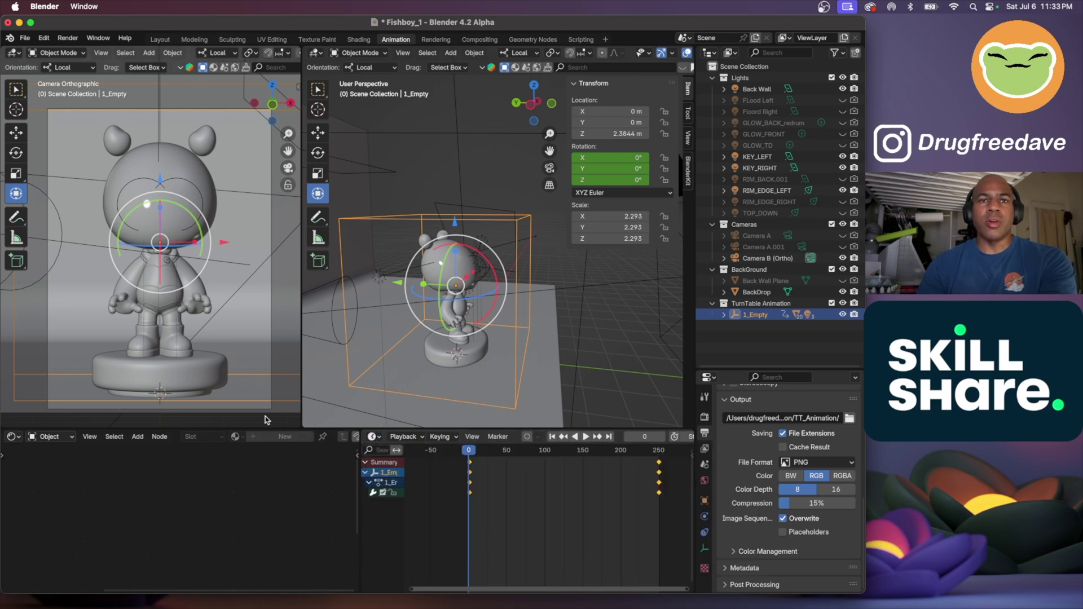
left_click(314, 53)
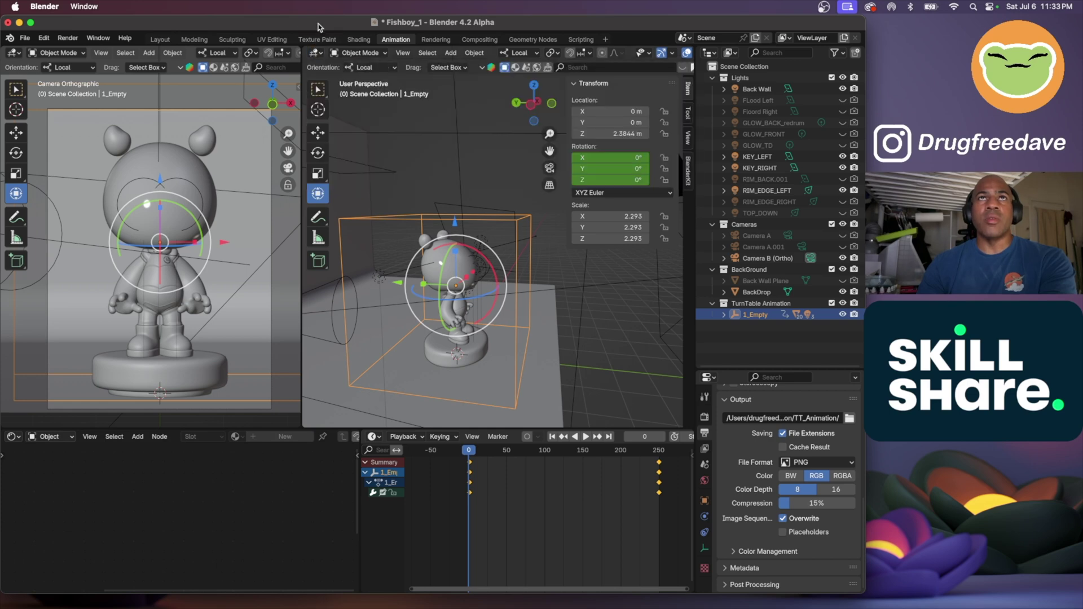
left_click(14, 54)
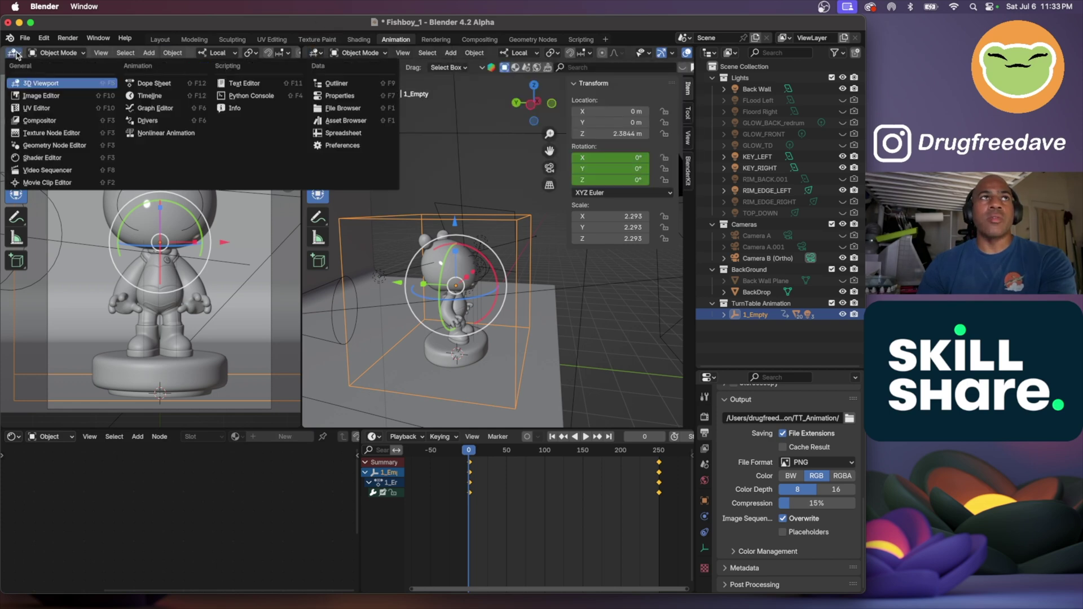
left_click(14, 53)
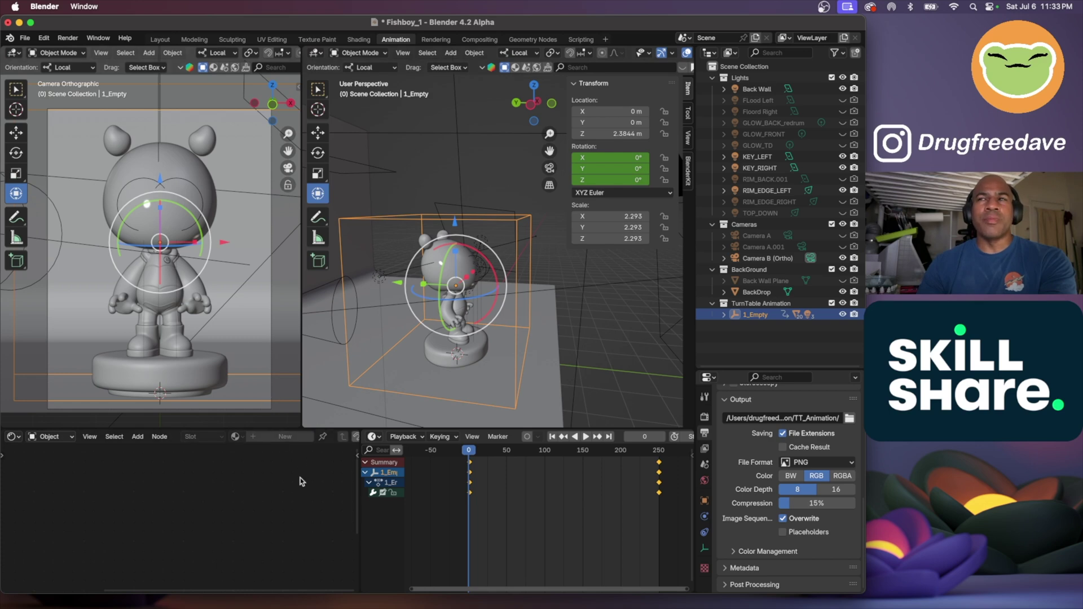
left_click(13, 438)
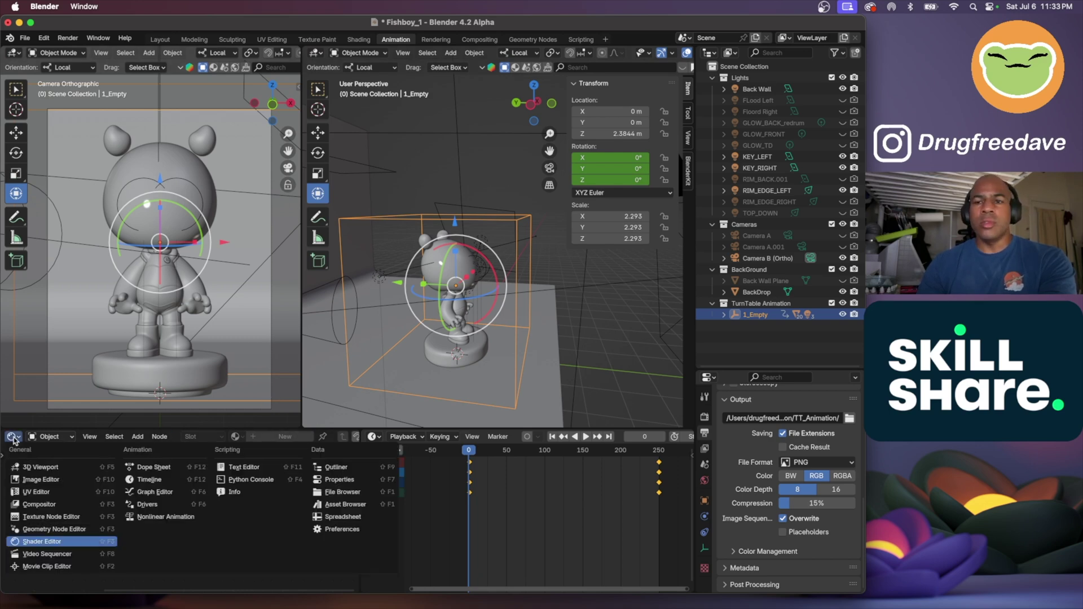
Step: Make the lower-left editor a Graph Editor, set the rotation curve to Linear interpolation, and play it
left_click(145, 492)
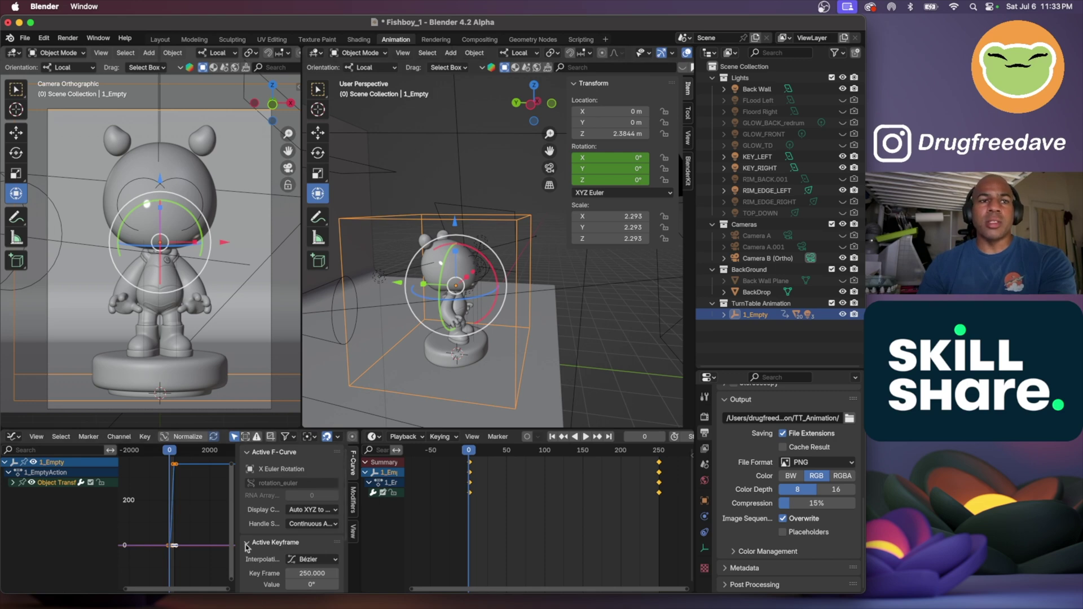
left_click(154, 566)
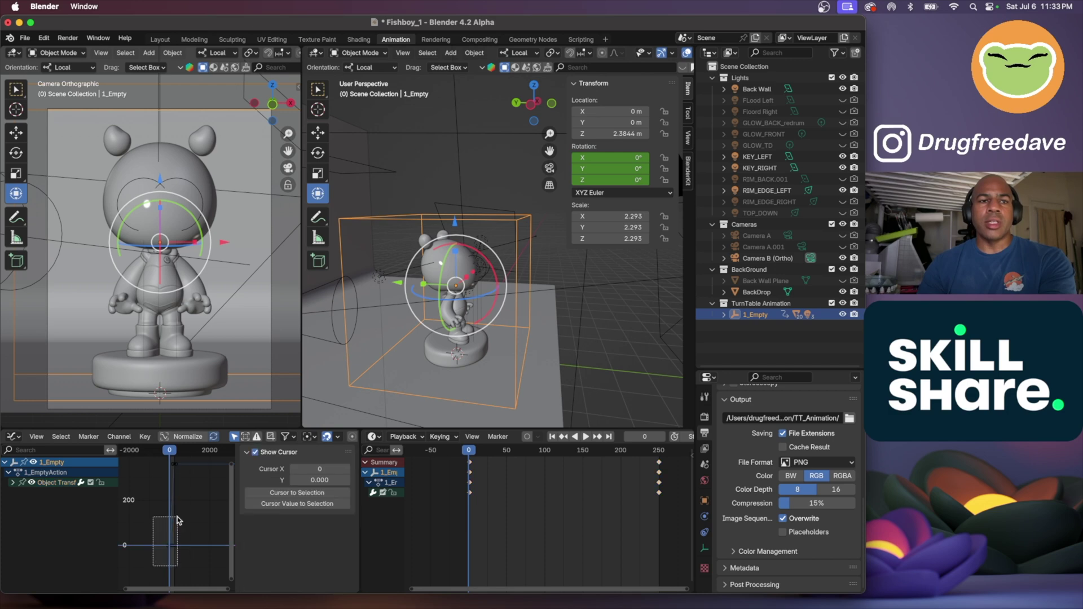
right_click(175, 465)
mouse_move(174, 464)
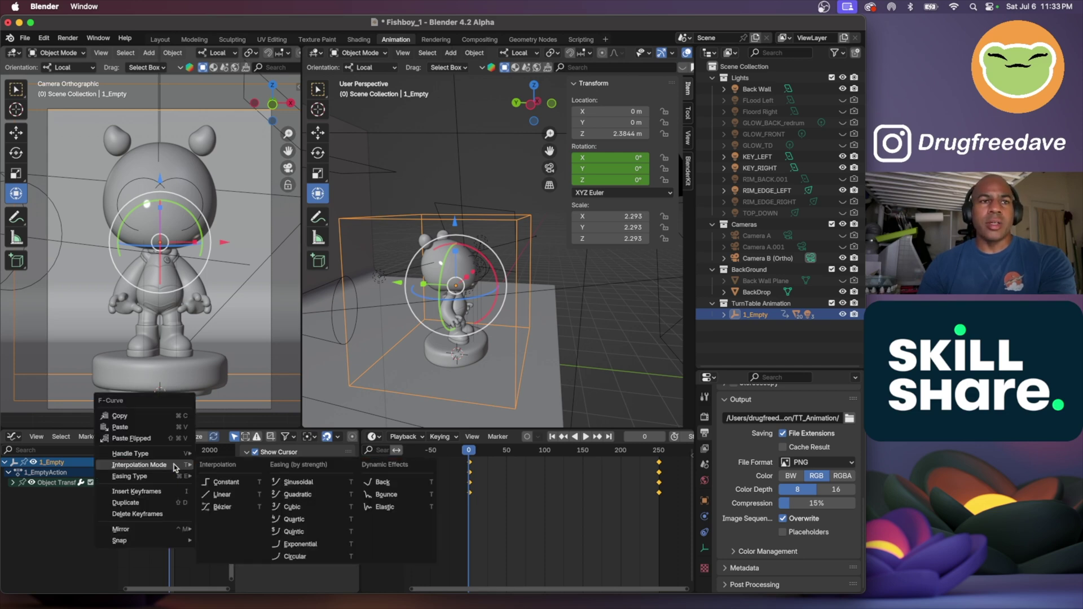
left_click(235, 496)
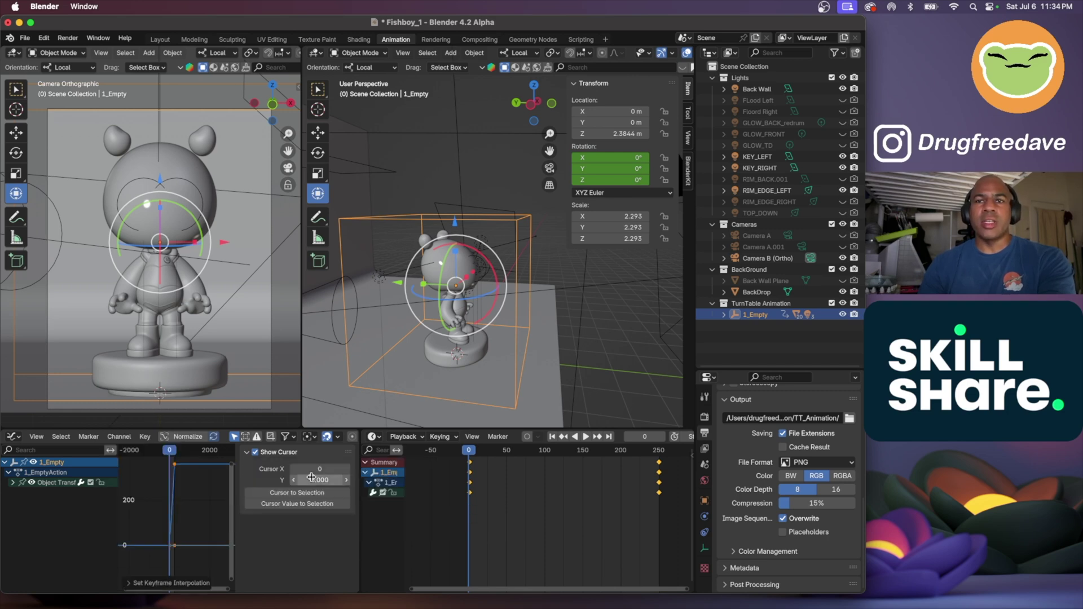
key("space")
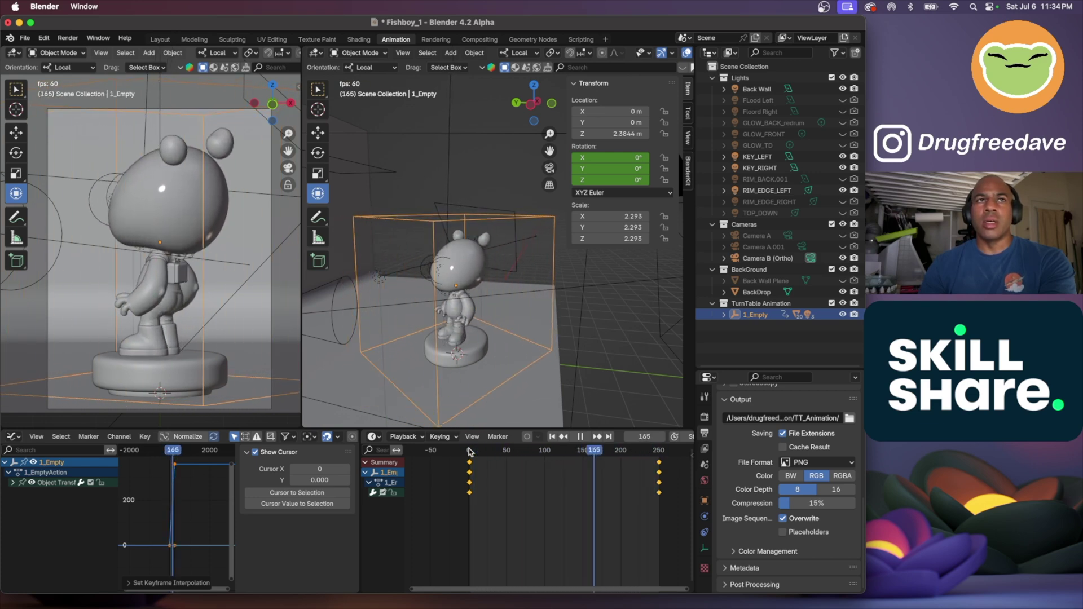
Step: Stop playback and set the scene's end frame to 300
key("space")
scroll(601, 462, "right", 5)
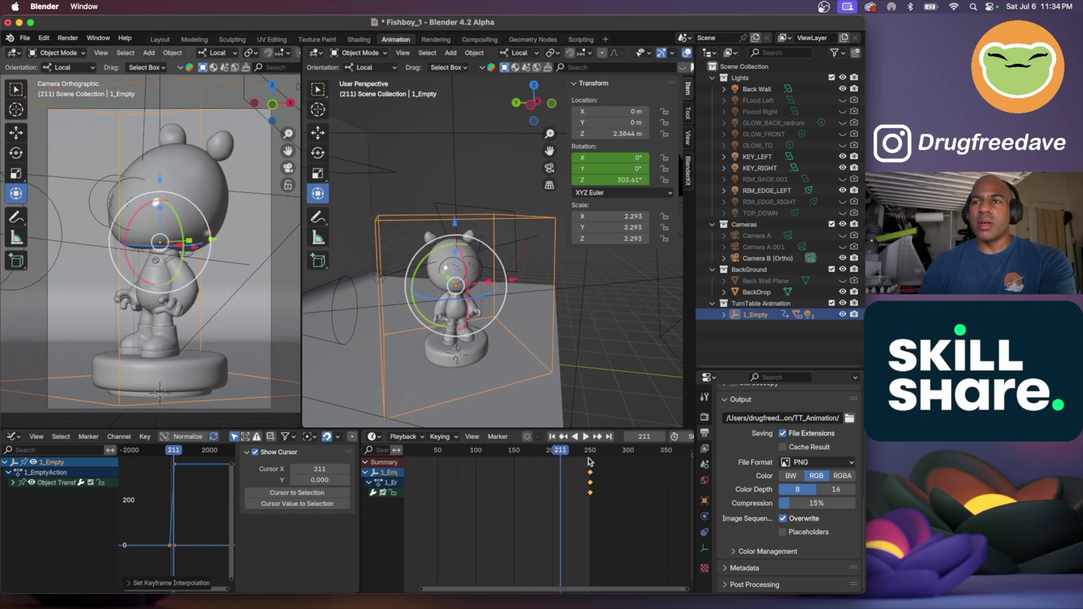
scroll(672, 434, "down", 5)
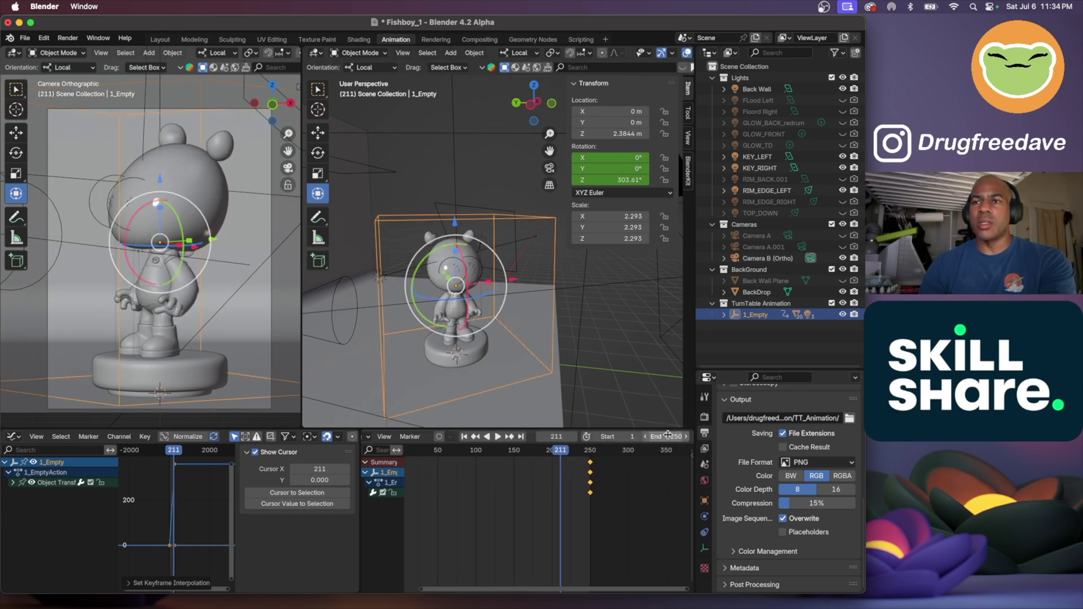
left_click(672, 434)
type("251")
key("Return")
left_click(675, 436)
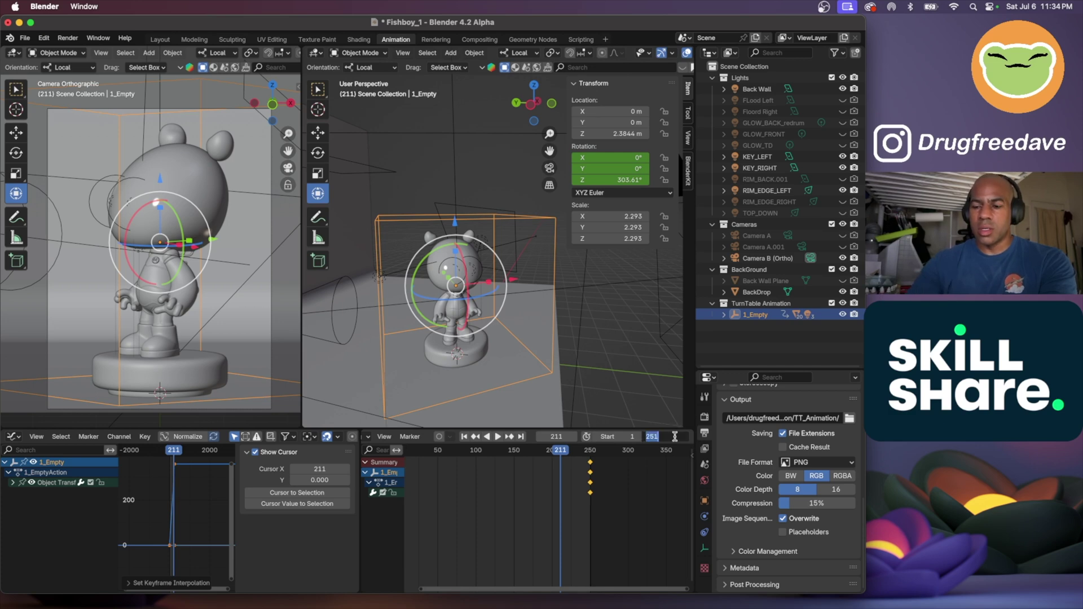
type("300")
key("Return")
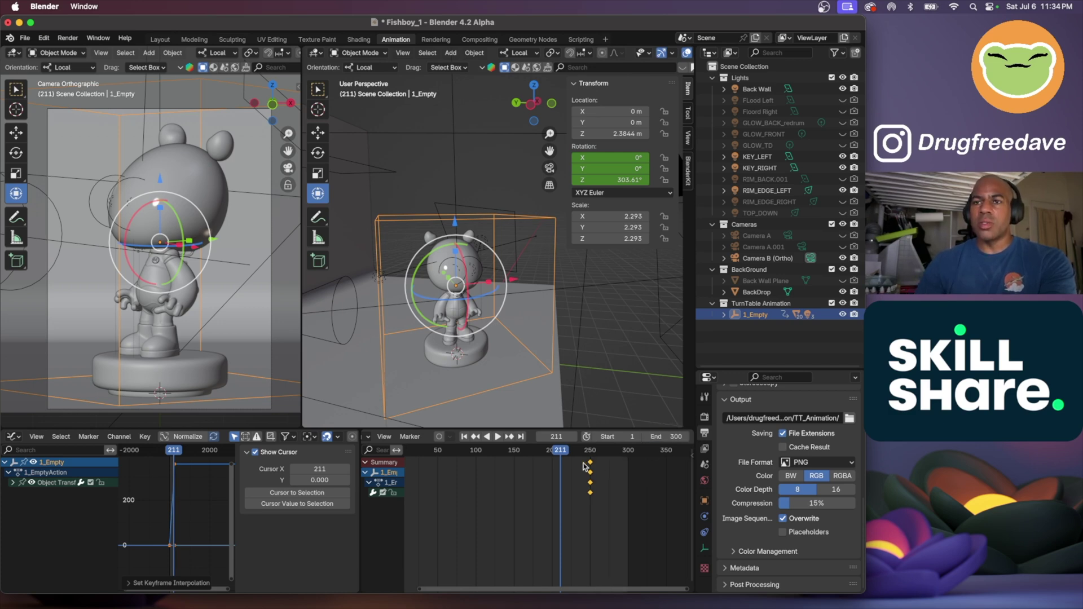
Step: Move the final rotation keyframes to frame 300, test the playback, and rewind to frame 1
scroll(592, 465, "down", 3)
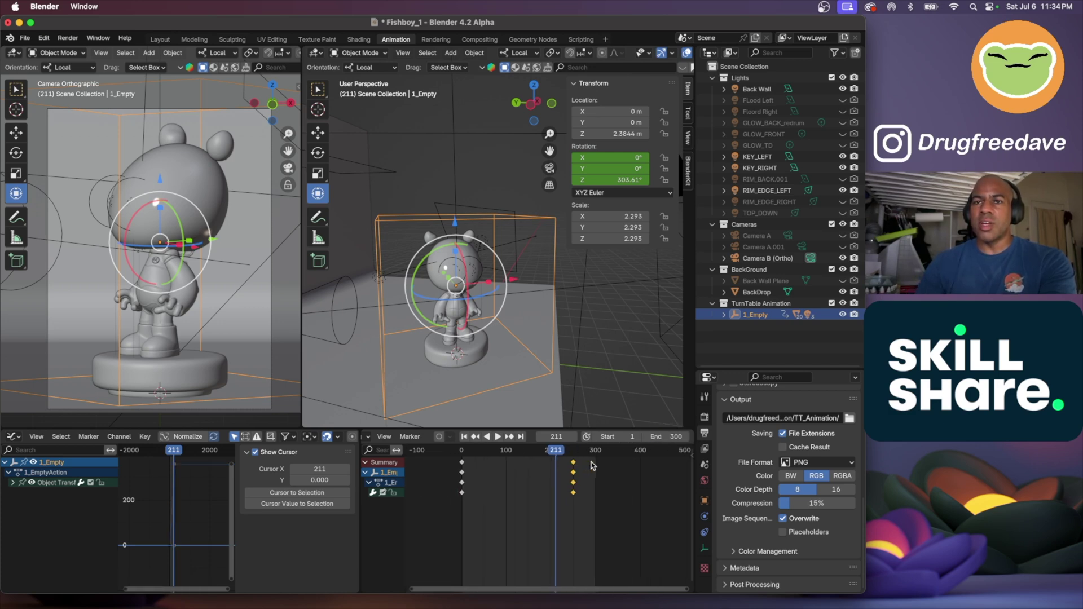
left_click_drag(573, 463, 597, 472)
left_click(462, 449)
key("space")
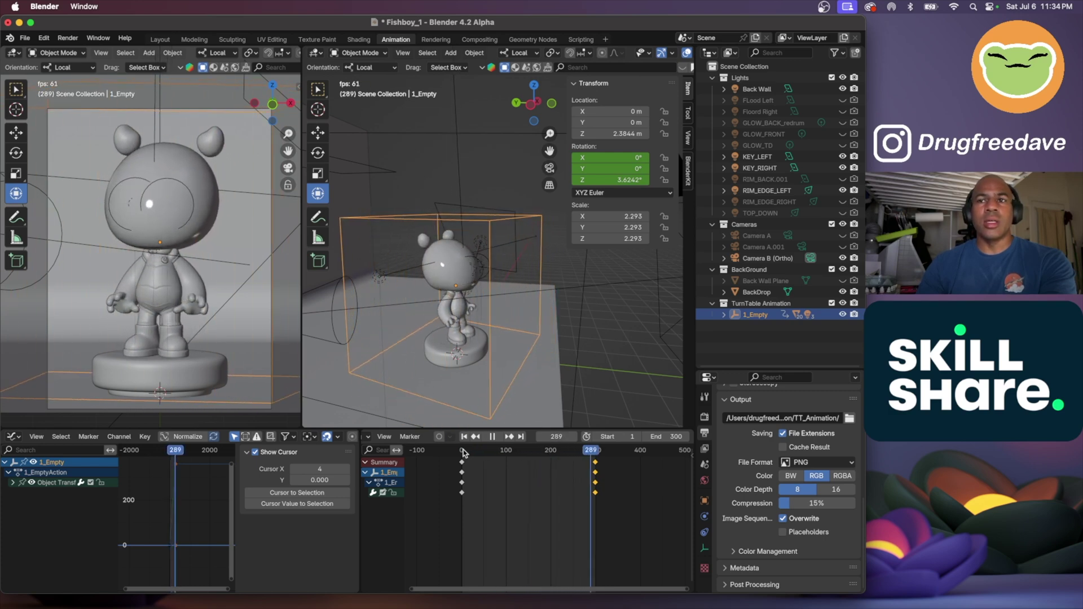
key("space")
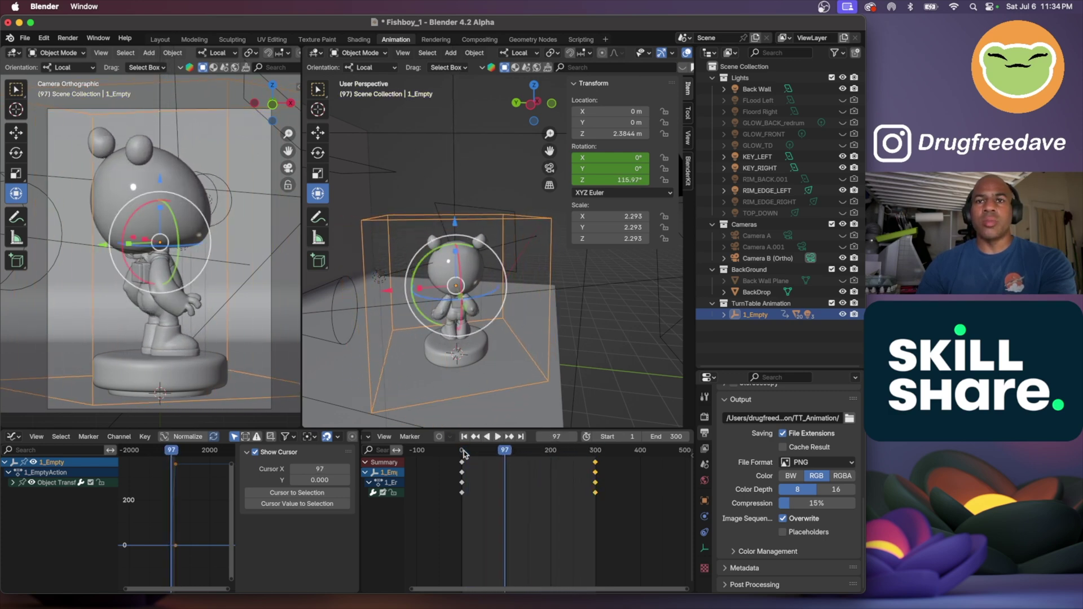
left_click(462, 451)
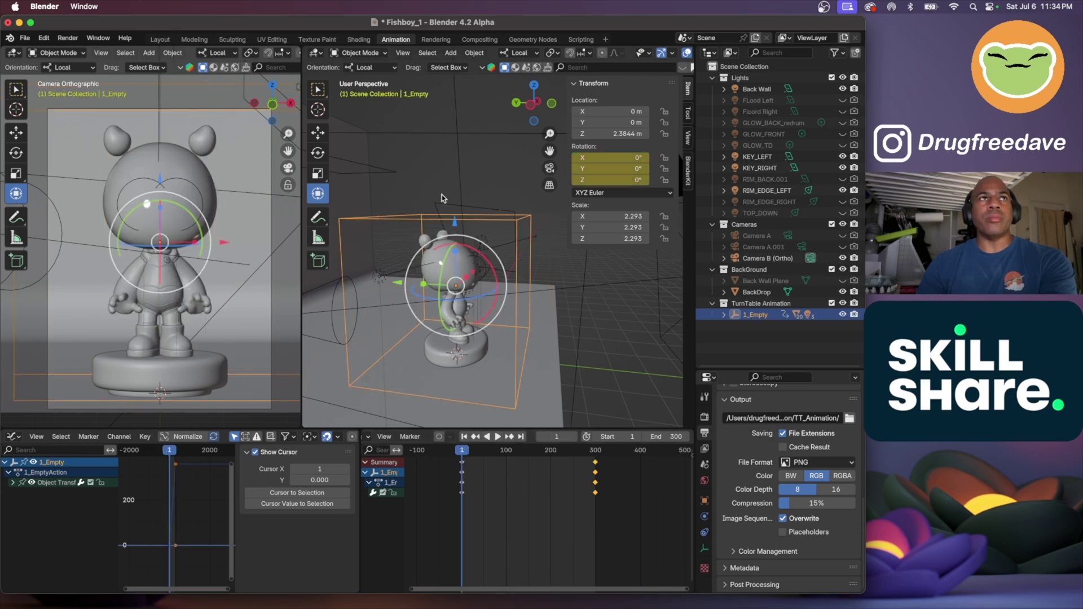
Step: Save Fishboy_1.blend and switch the camera view to Rendered shading
left_click(24, 38)
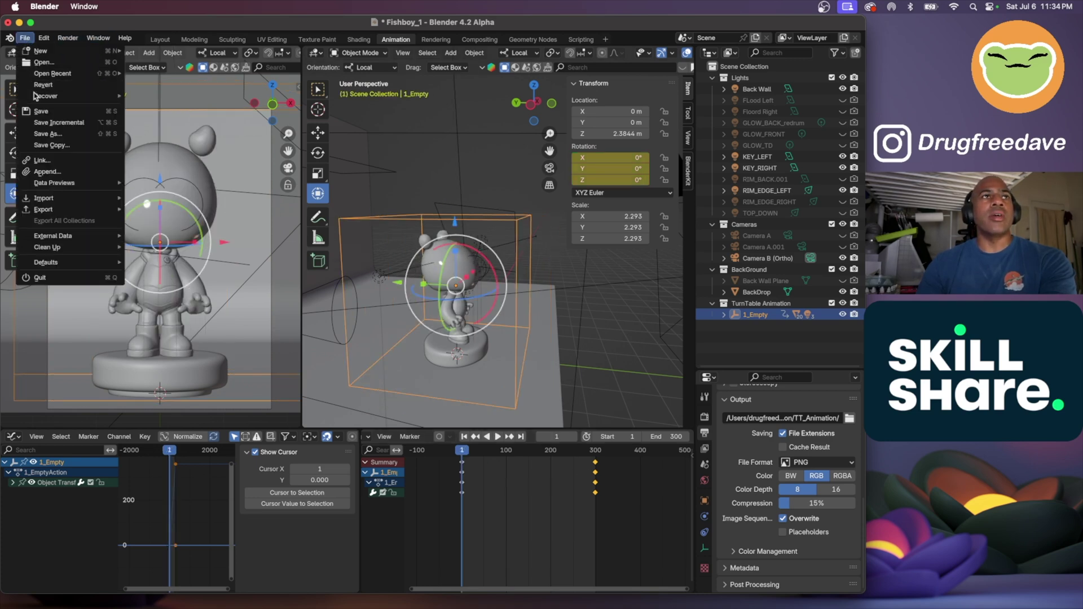
left_click(38, 112)
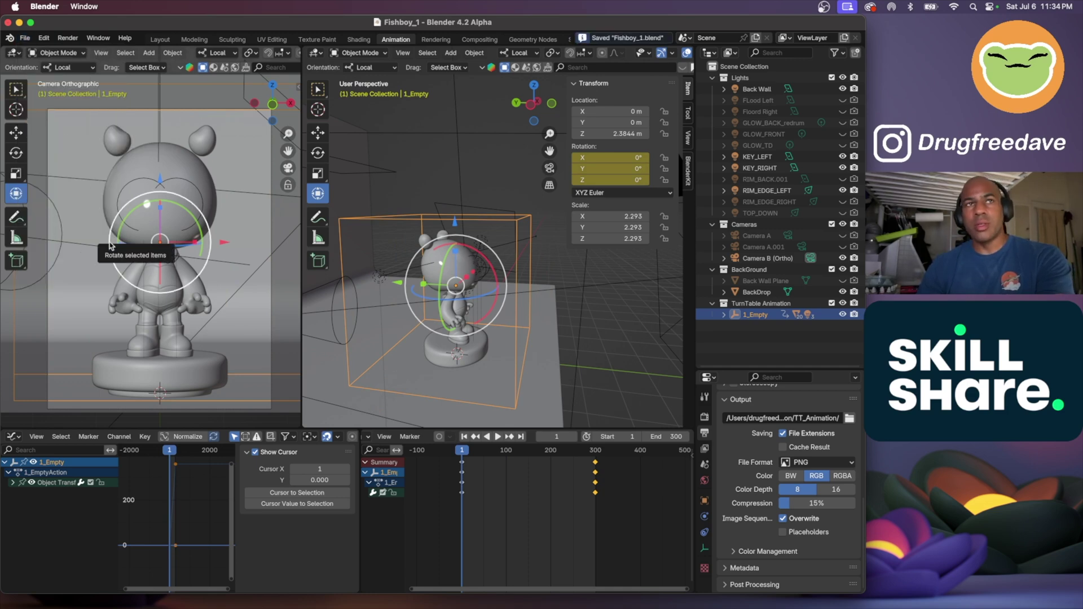
key("z")
left_click(121, 178)
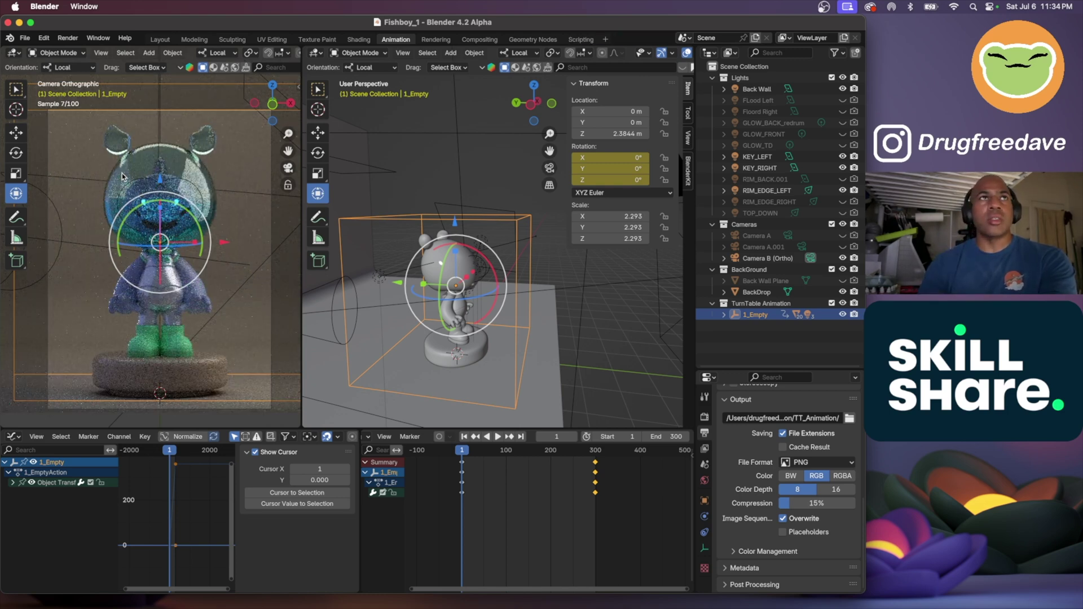
left_click(67, 37)
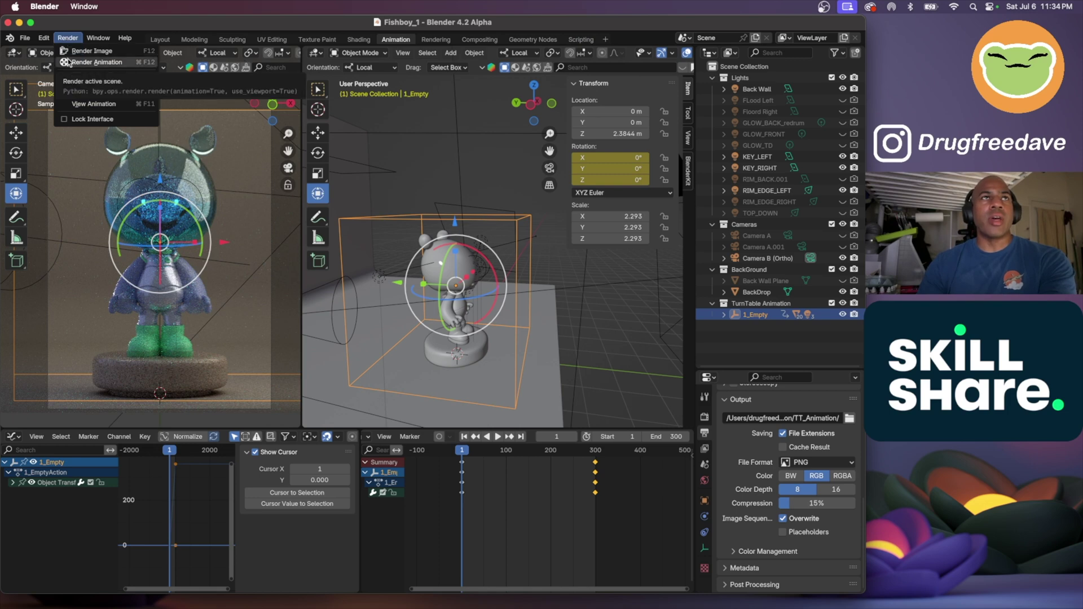
Step: Start an animation render, widen the render window, then close it
left_click(97, 64)
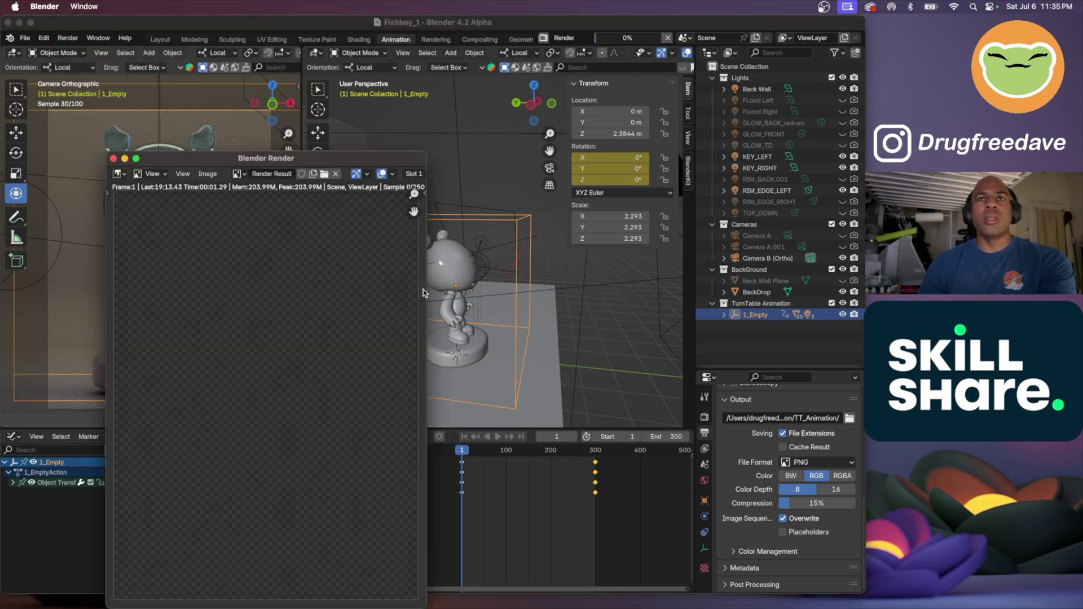
left_click_drag(426, 290, 526, 296)
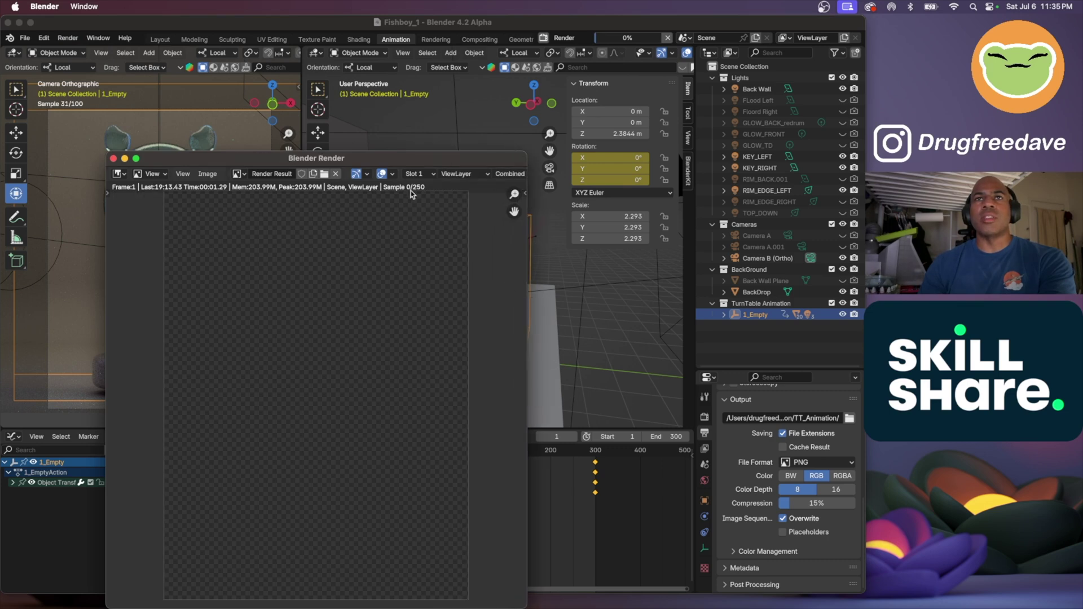
left_click(113, 159)
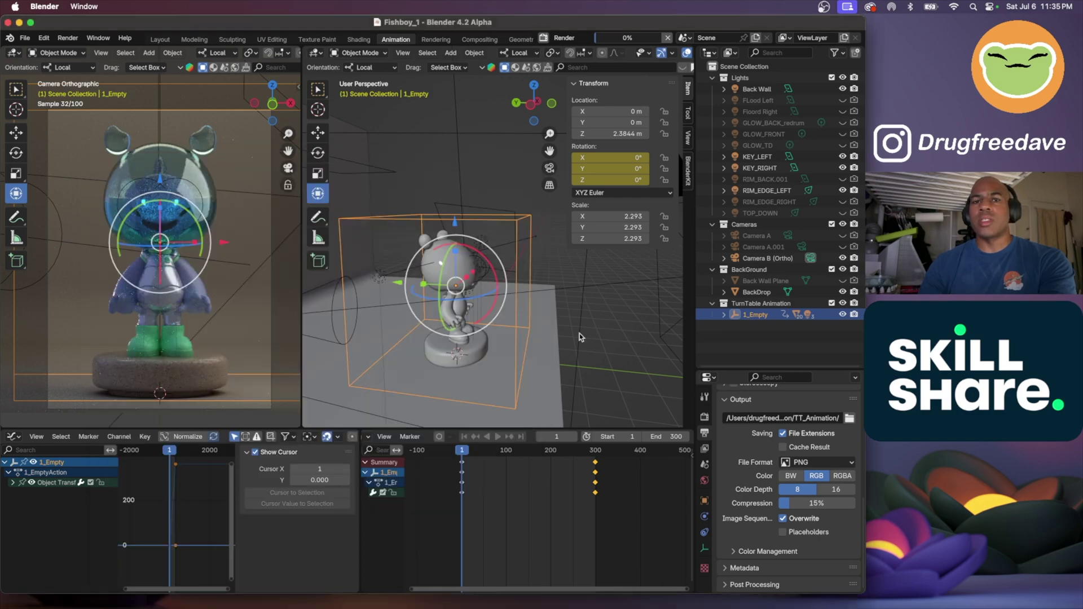
Step: Lower the render Max Samples from 250 to 50
left_click(704, 416)
scroll(771, 468, "up", 5)
scroll(771, 469, "down", 8)
scroll(800, 440, "up", 8)
scroll(818, 418, "down", 7)
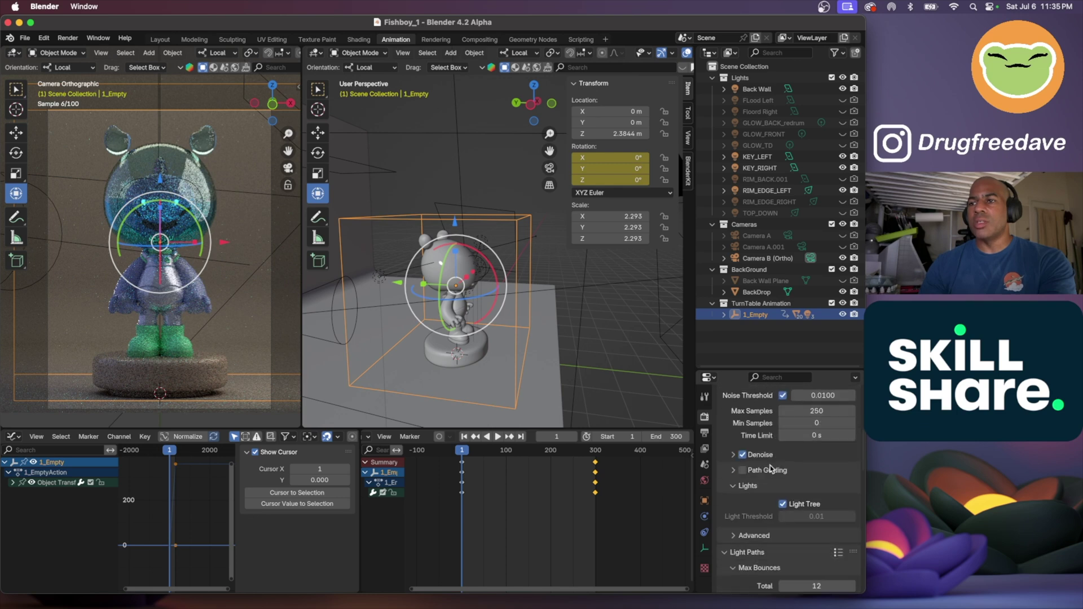
left_click(817, 413)
type("50")
key("Return")
Step: Start rendering the animation again with the new sample count
scroll(726, 428, "up", 5)
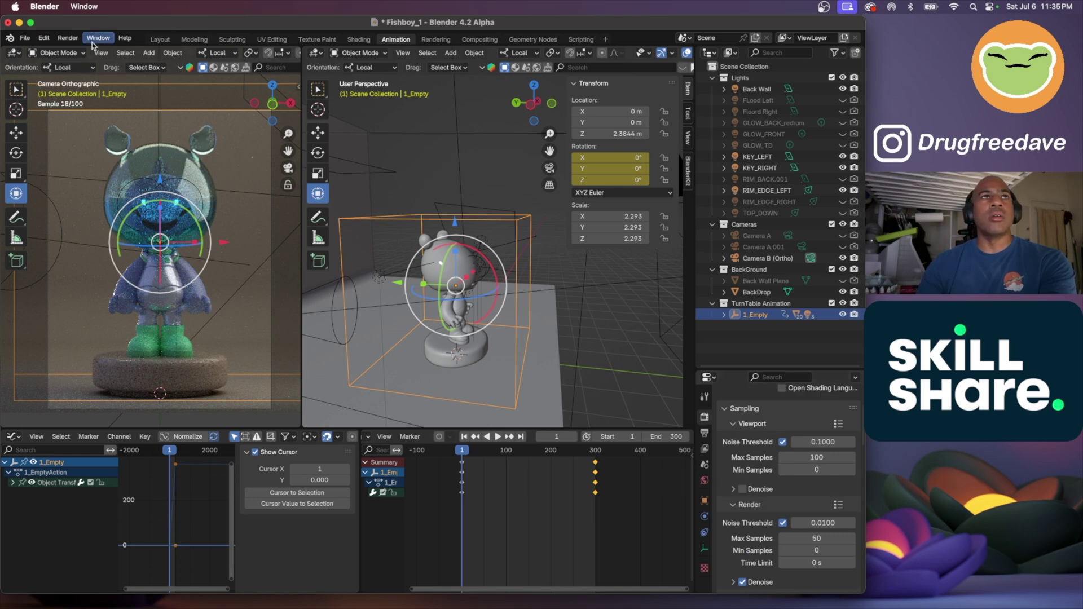
left_click(67, 37)
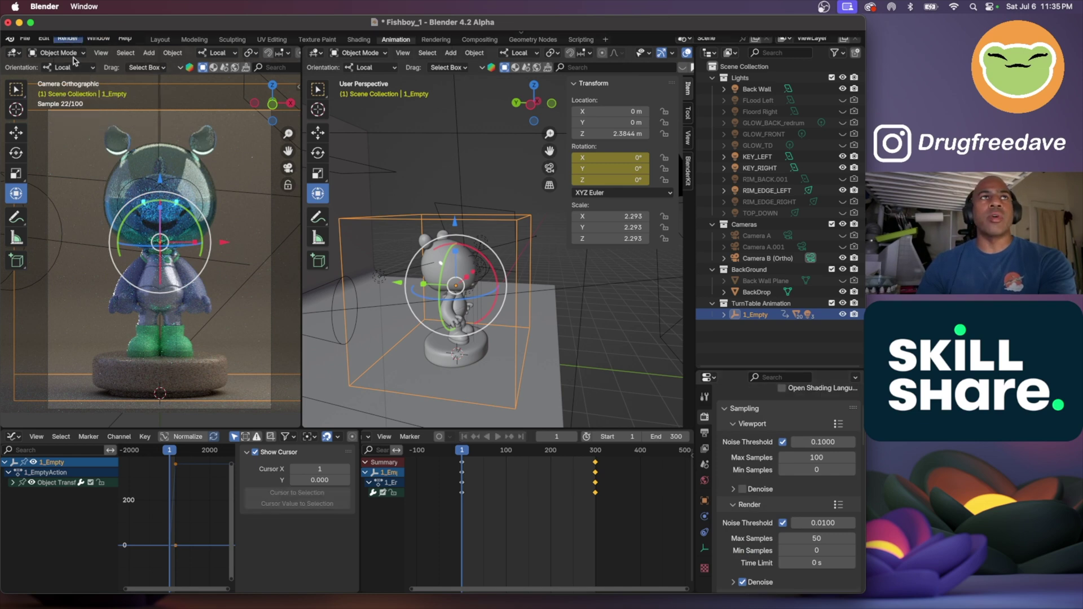
left_click(84, 62)
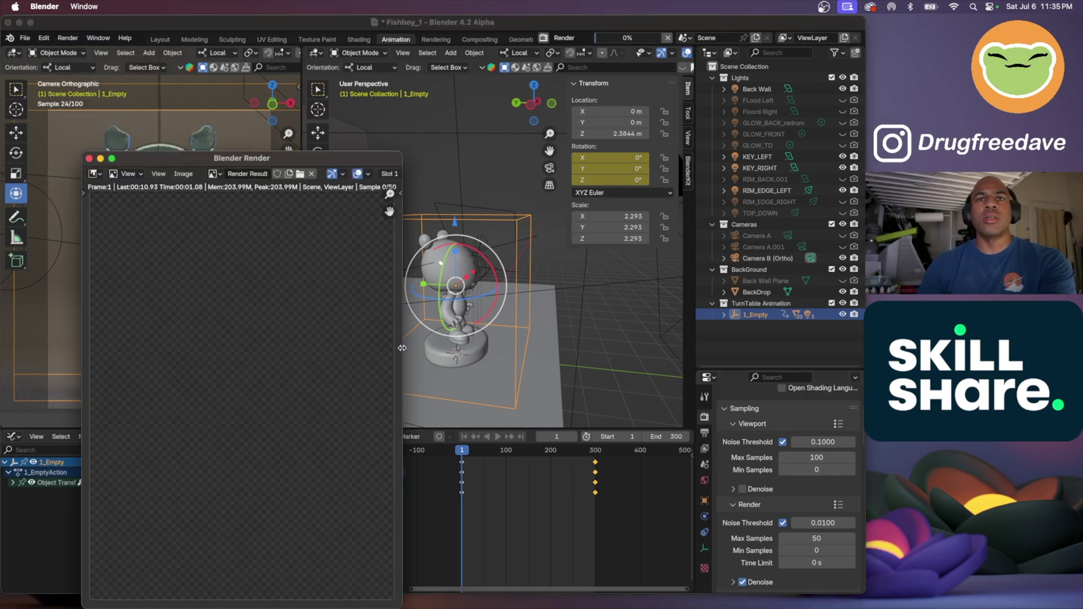
Step: Widen the render window to watch frame 1 render
left_click_drag(402, 348, 488, 352)
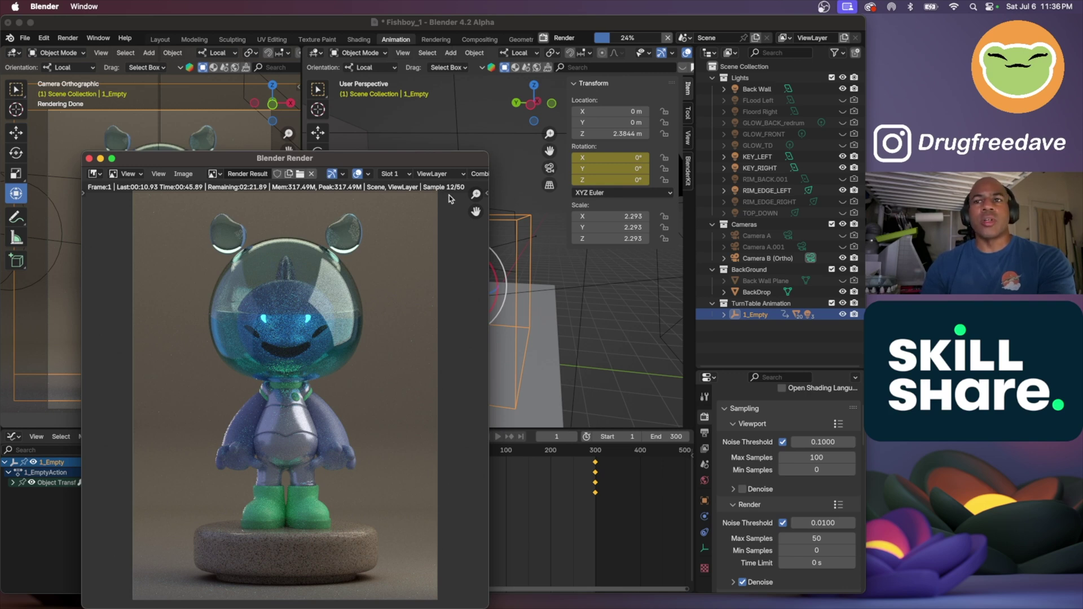
left_click(89, 158)
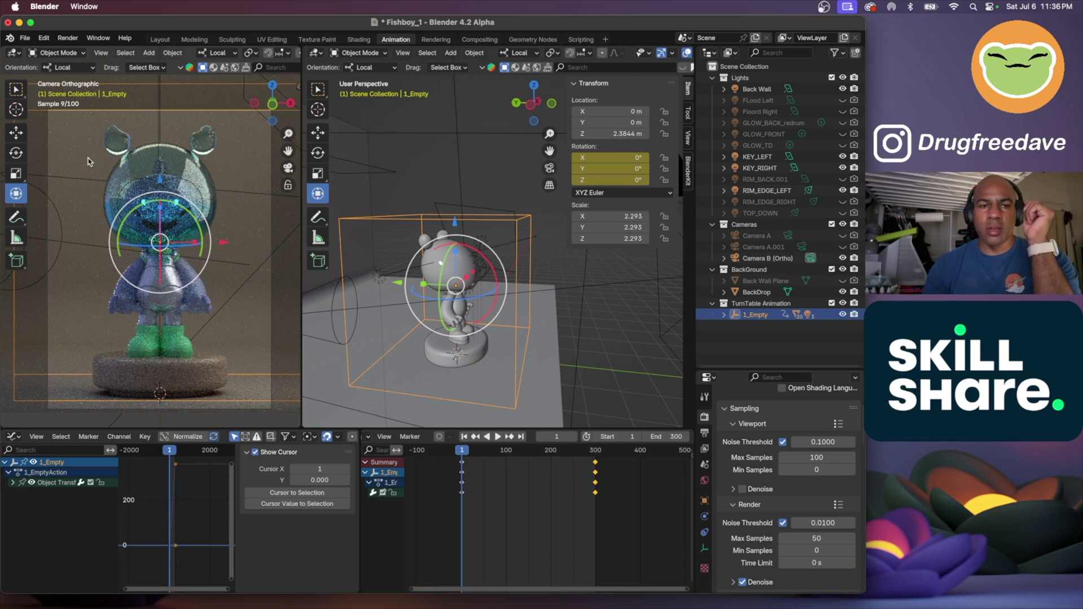
mouse_move(254, 606)
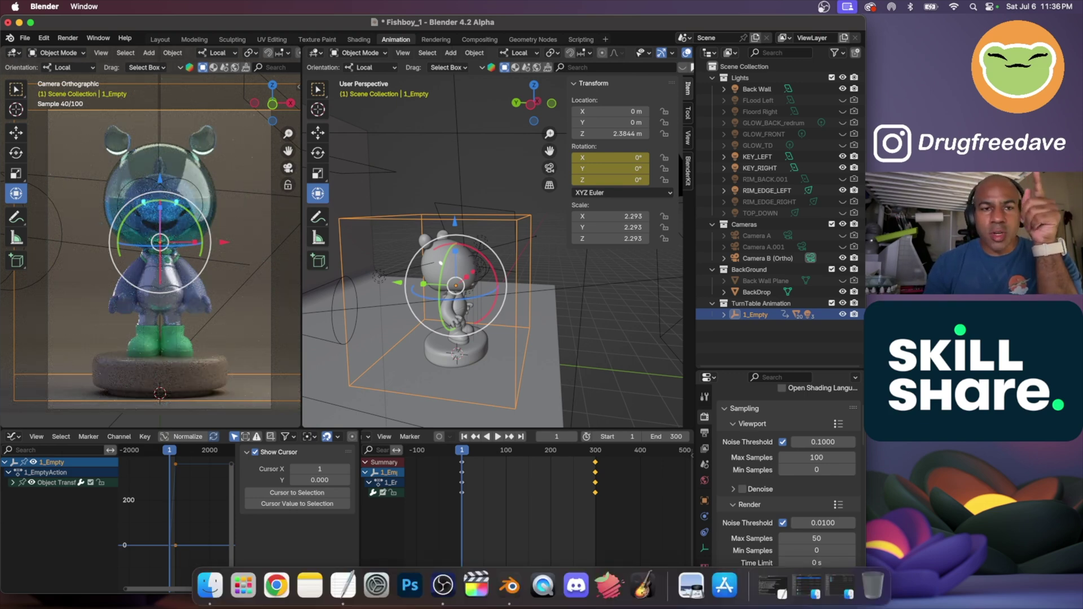